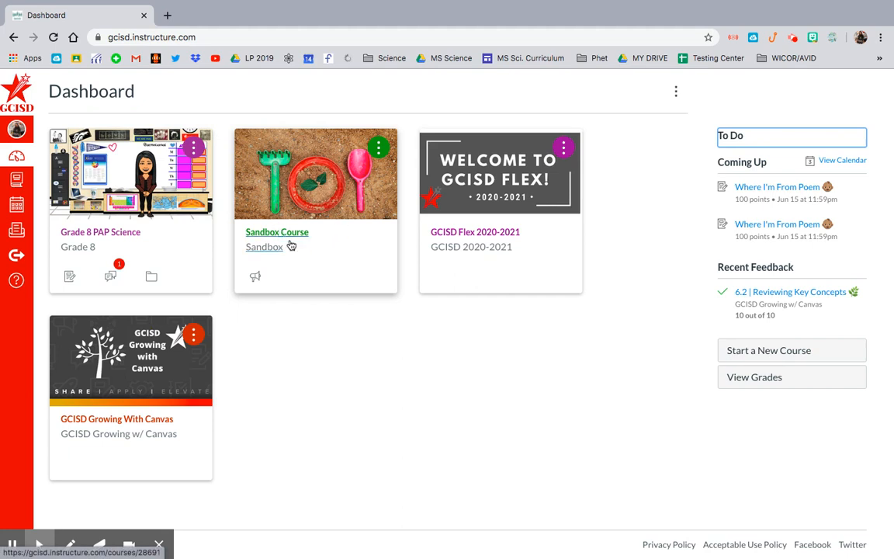
# Step: Open the Grade 8 PAP Science course and bring up the navigation section of its settings
pyautogui.click(132, 232)
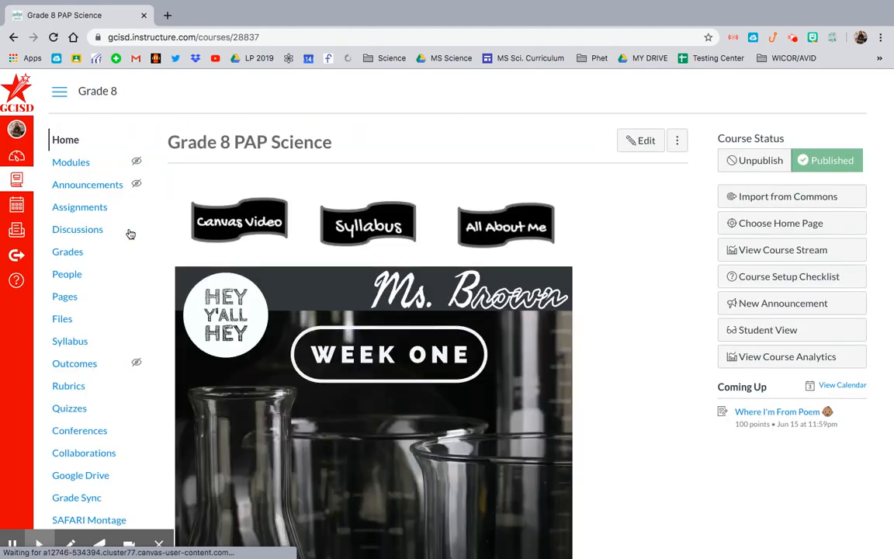
pyautogui.scroll(-5, 574, 392)
pyautogui.scroll(5, 569, 388)
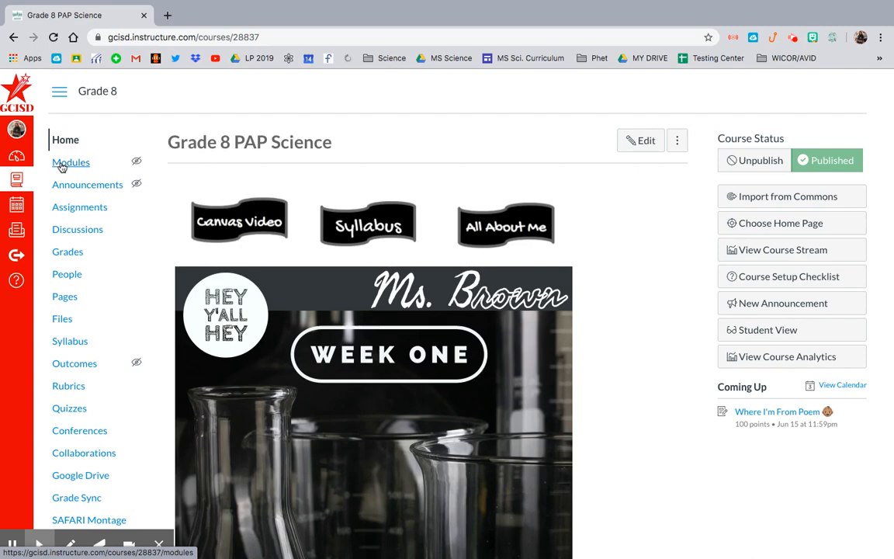
pyautogui.scroll(-5, 62, 215)
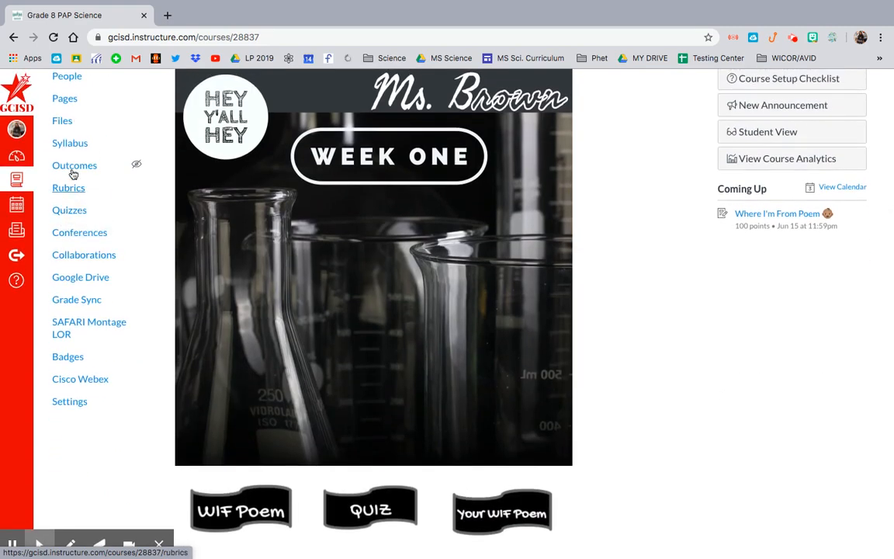
pyautogui.click(73, 404)
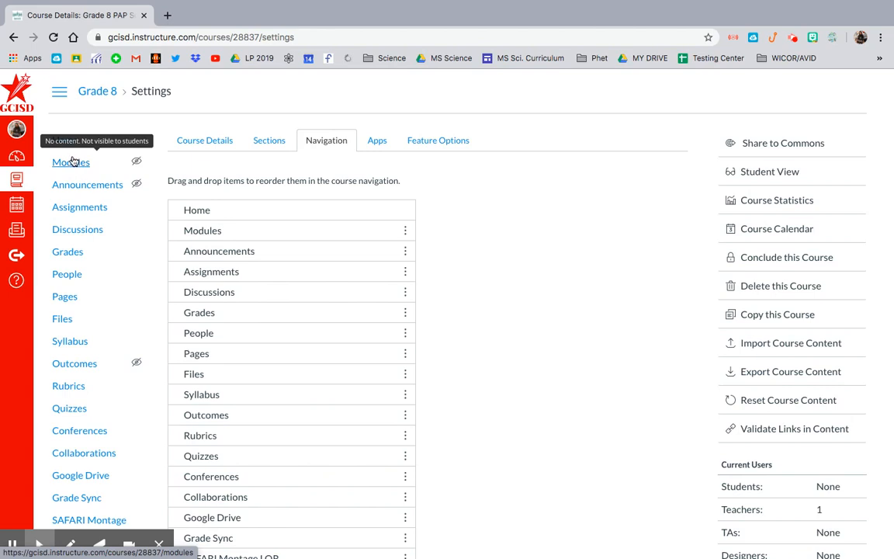
pyautogui.click(210, 142)
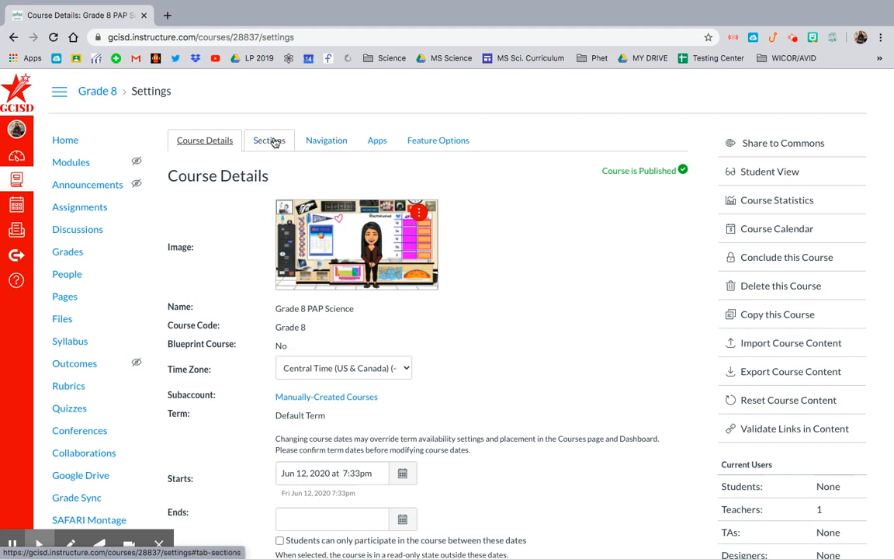
pyautogui.click(308, 145)
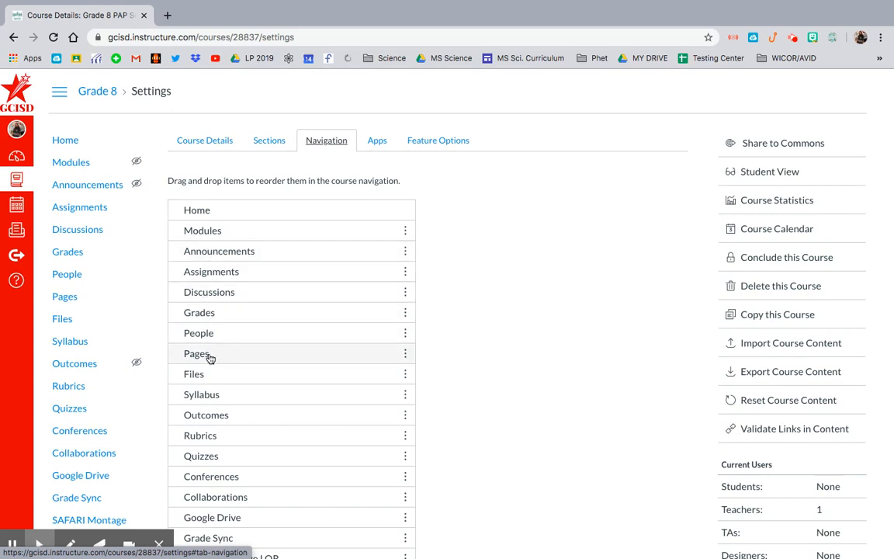
# Step: Reorder the course navigation with Pages directly below Modules and Quizzes and Syllabus directly below Discussions, and save the new order
pyautogui.moveTo(207, 354); pyautogui.dragTo(207, 238)
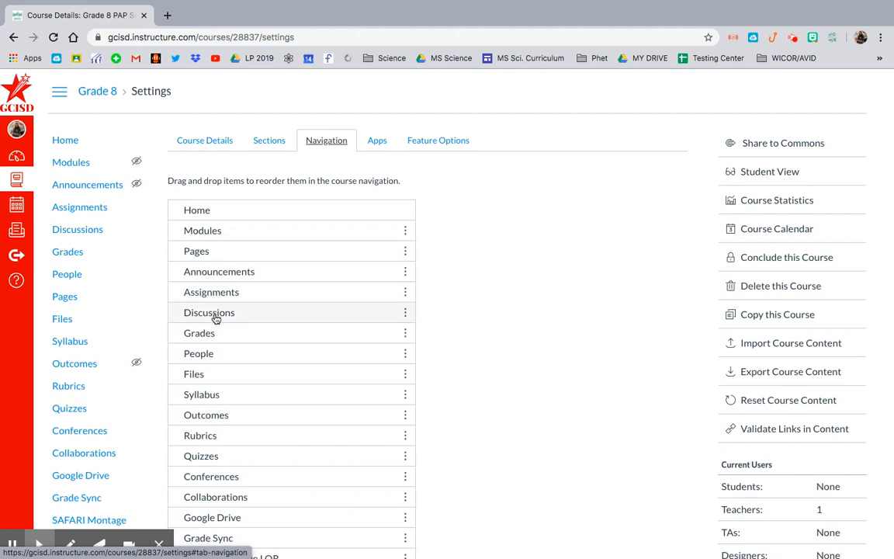
pyautogui.moveTo(209, 394); pyautogui.dragTo(213, 332)
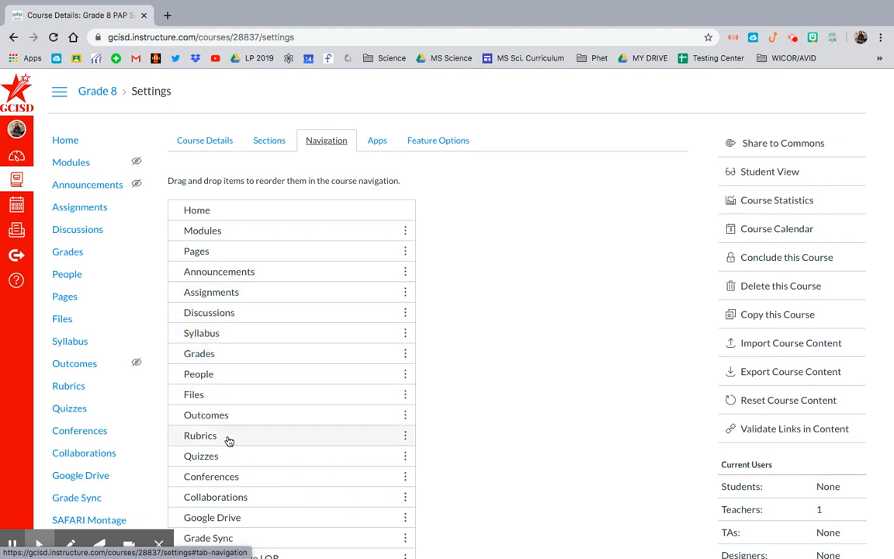
pyautogui.moveTo(226, 457); pyautogui.dragTo(229, 336)
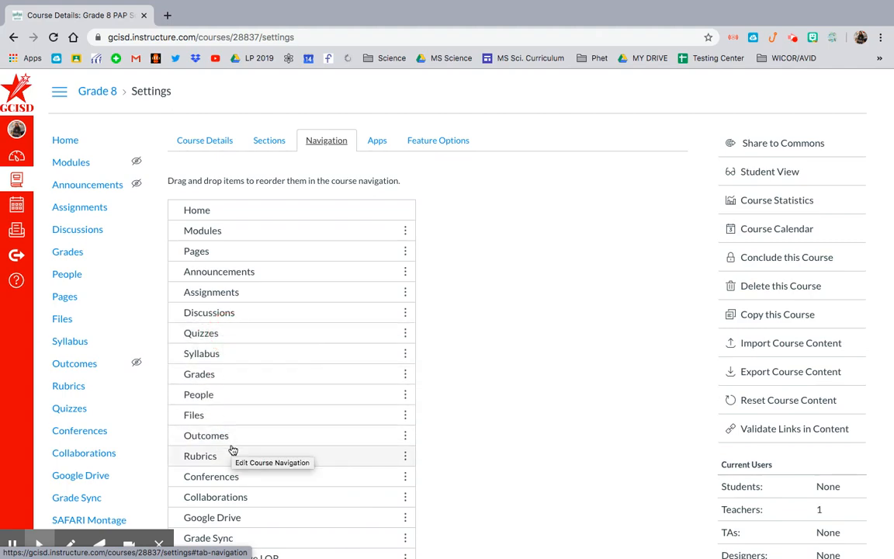
pyautogui.scroll(-2, 233, 450)
pyautogui.scroll(2, 232, 450)
pyautogui.scroll(-4, 232, 450)
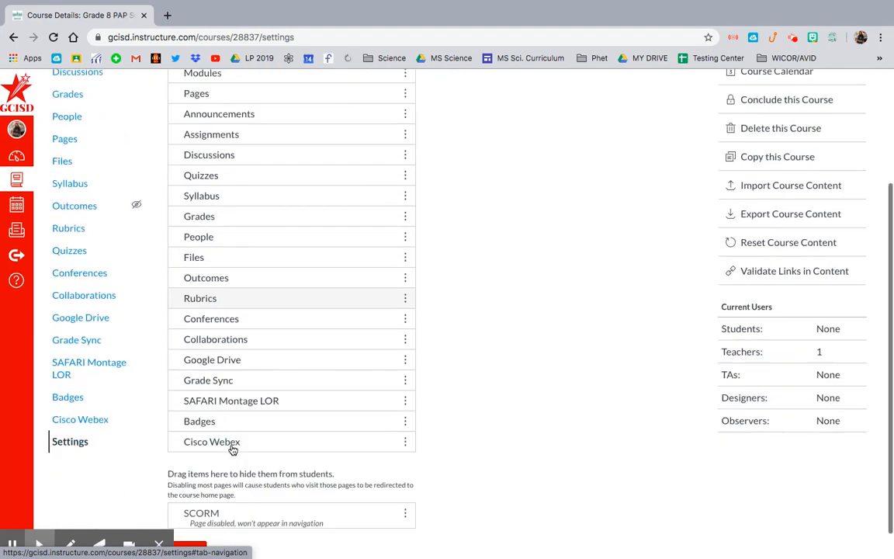
pyautogui.scroll(-1, 233, 450)
pyautogui.click(188, 518)
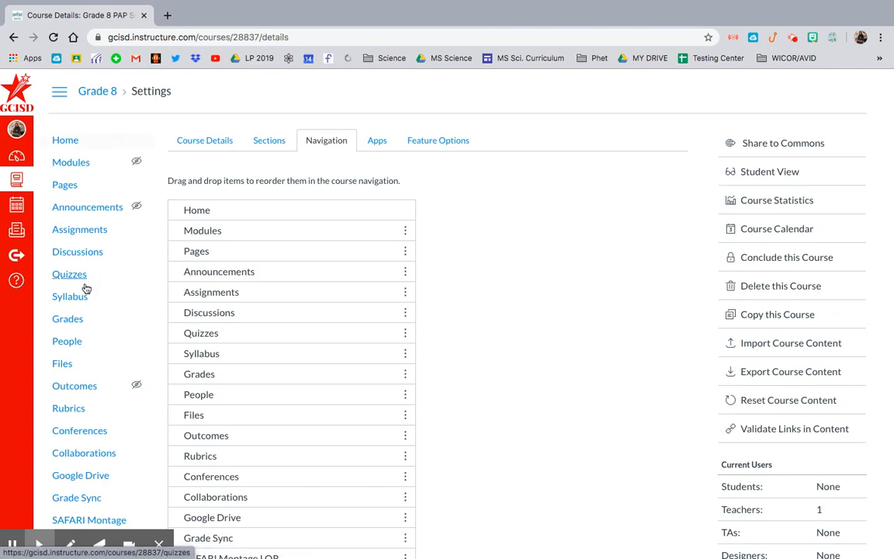
# Step: Start adding existing content from the course's Modules page, using the content type Copy a Canvas Course
pyautogui.click(82, 164)
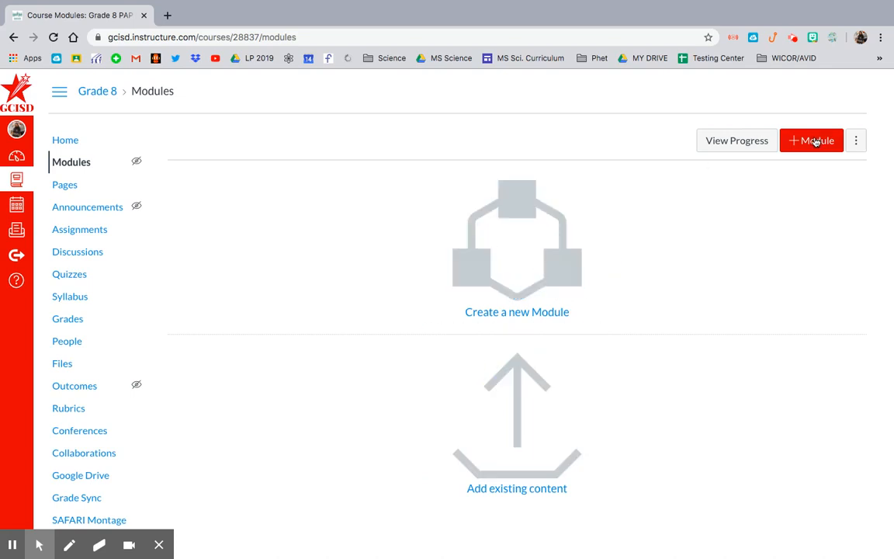
pyautogui.click(525, 409)
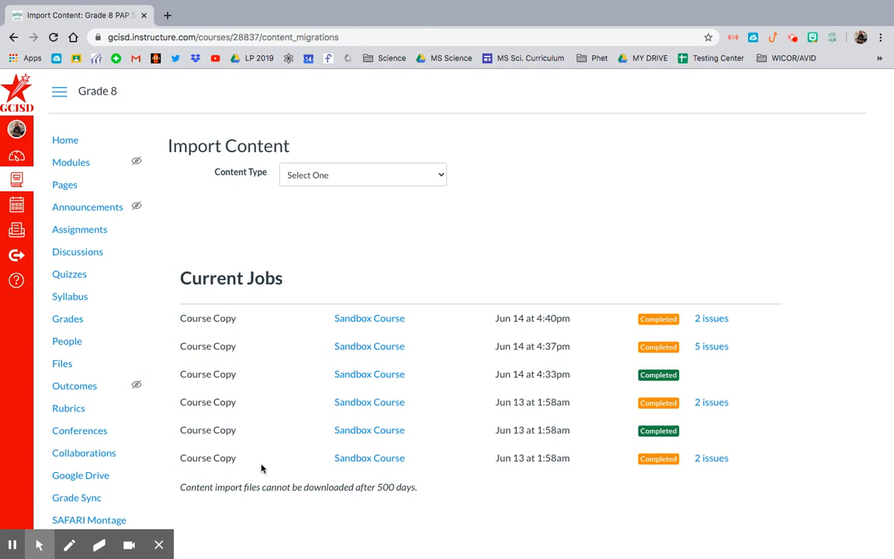
pyautogui.click(416, 173)
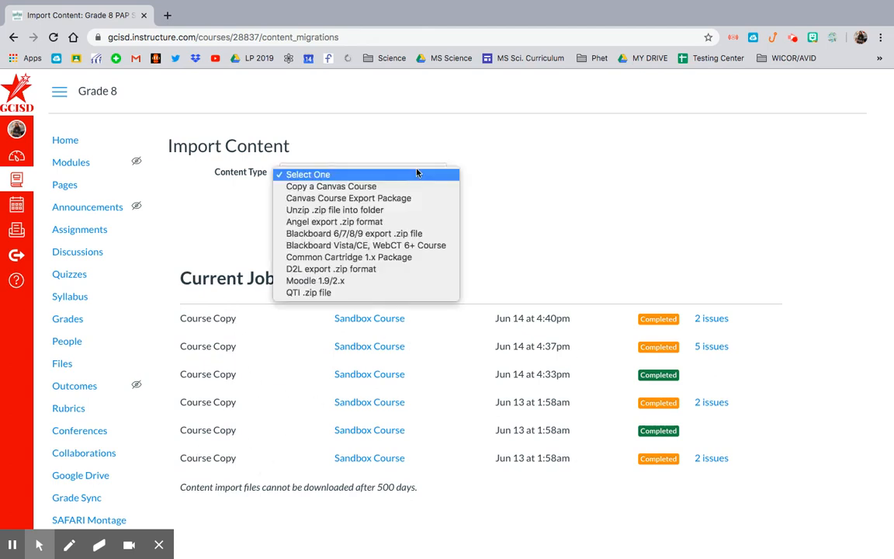
pyautogui.click(353, 189)
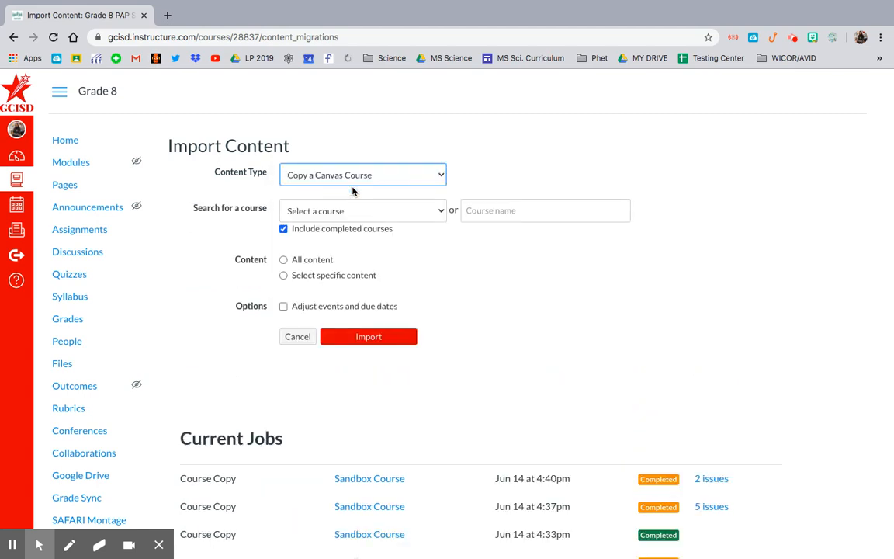
# Step: Choose Sandbox Course as the source, limit the copy to specific content, and start the import
pyautogui.click(325, 207)
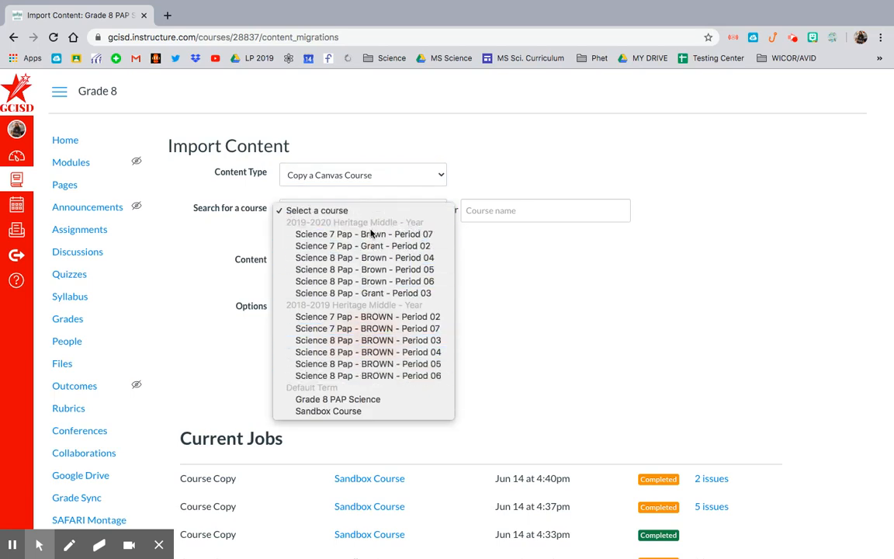
pyautogui.click(356, 411)
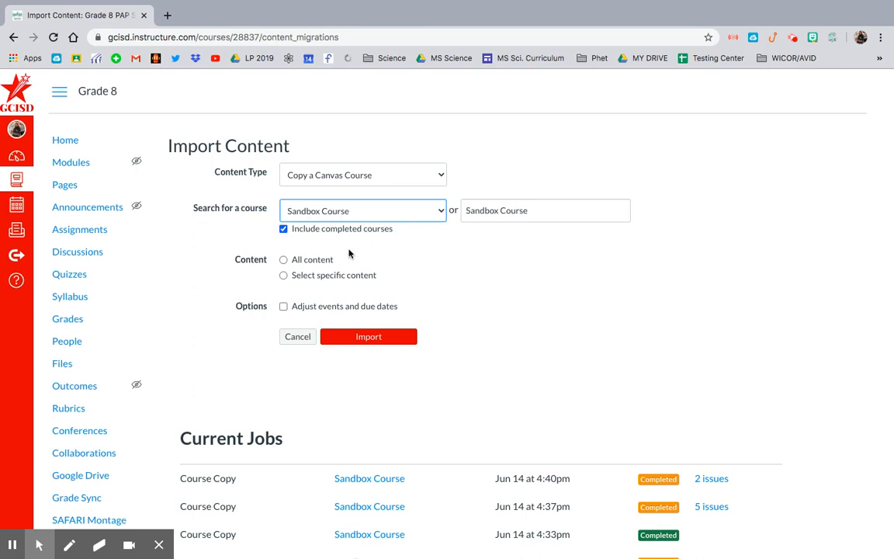
pyautogui.click(284, 275)
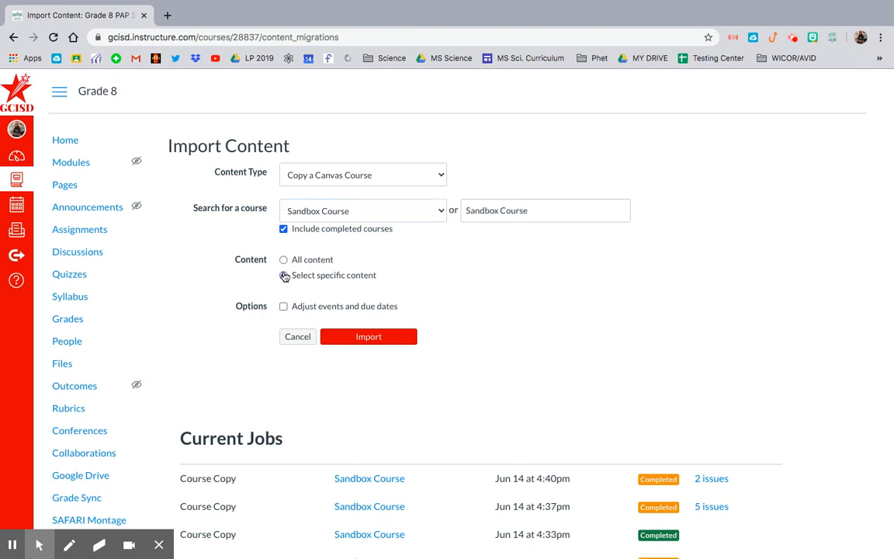
pyautogui.click(384, 339)
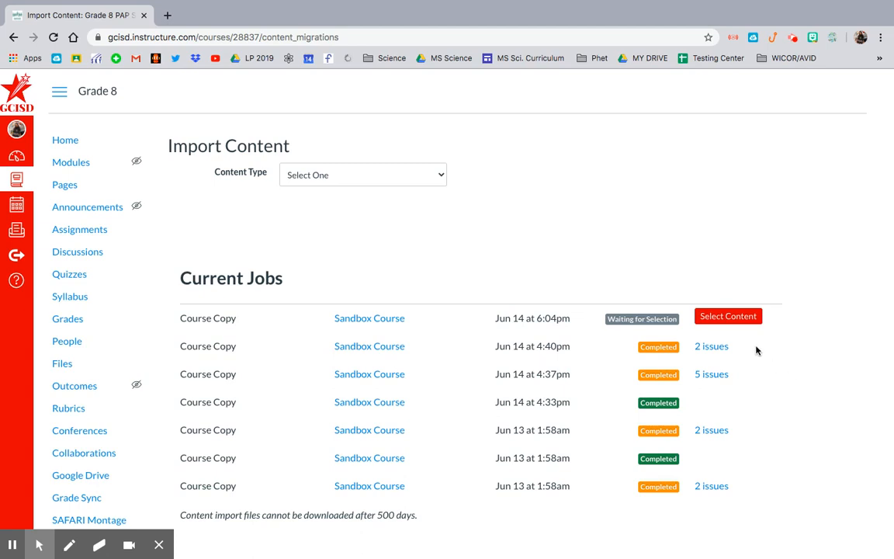
# Step: Open the content selection for the pending Sandbox Course import and expand its list of modules
pyautogui.click(736, 316)
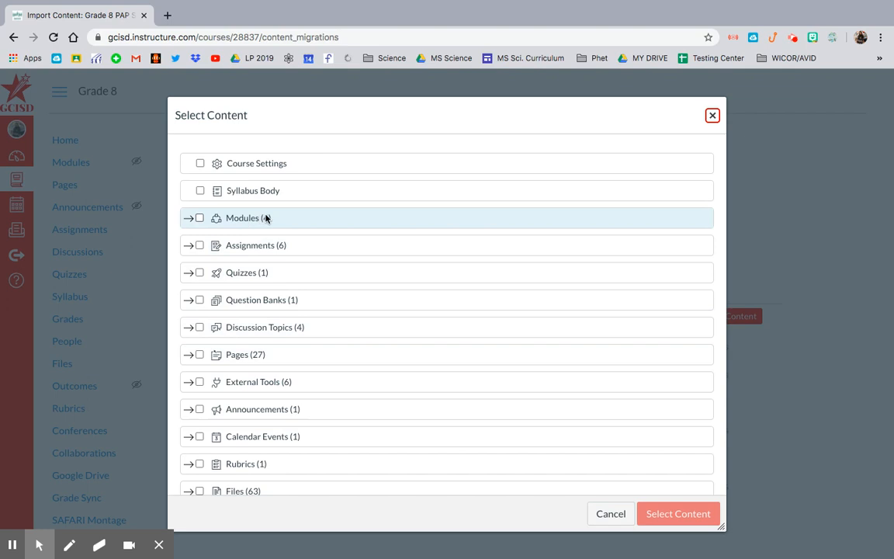
pyautogui.click(199, 219)
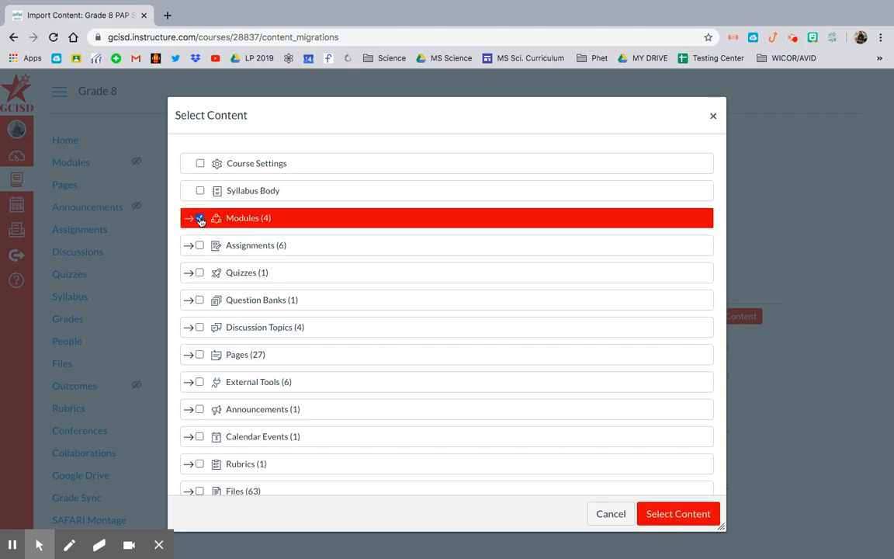
pyautogui.click(199, 219)
pyautogui.click(187, 218)
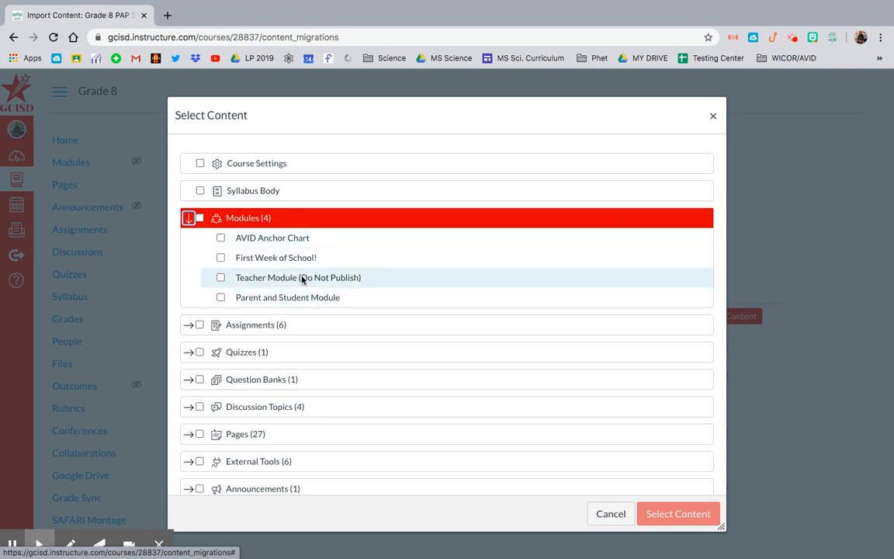
pyautogui.click(200, 219)
pyautogui.click(201, 219)
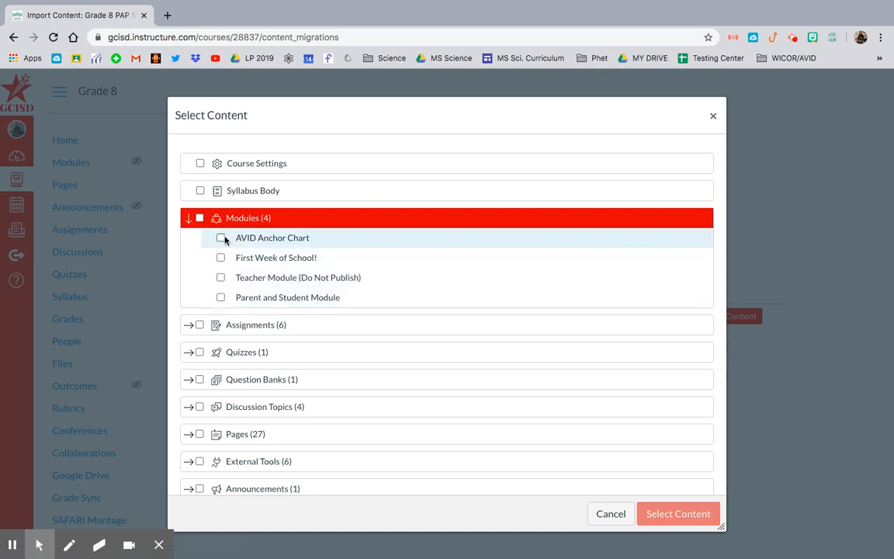
pyautogui.click(220, 238)
pyautogui.click(221, 258)
pyautogui.click(220, 238)
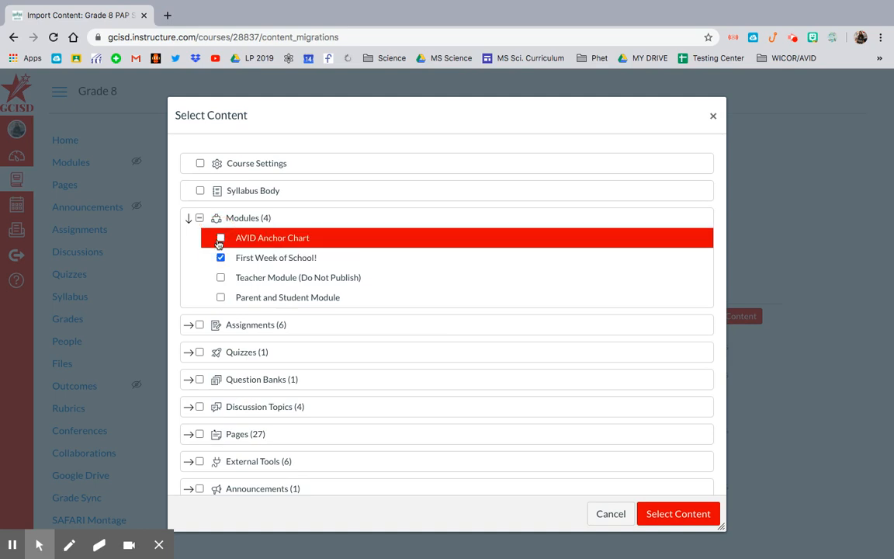
pyautogui.click(220, 258)
# Step: Select all of the Sandbox Course's modules for the import and confirm the content selection
pyautogui.click(199, 219)
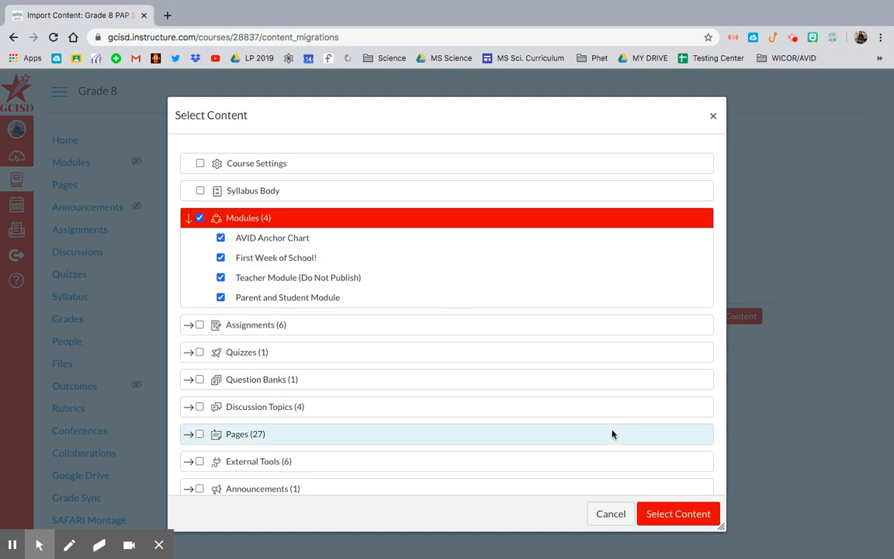
pyautogui.click(664, 514)
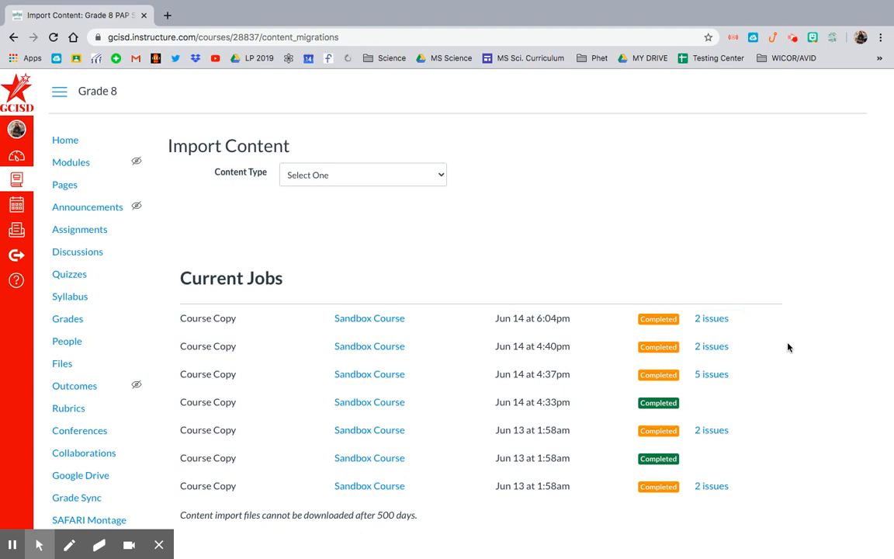
# Step: Show the newest import's issues and open the assignment with missing links for editing
pyautogui.click(720, 324)
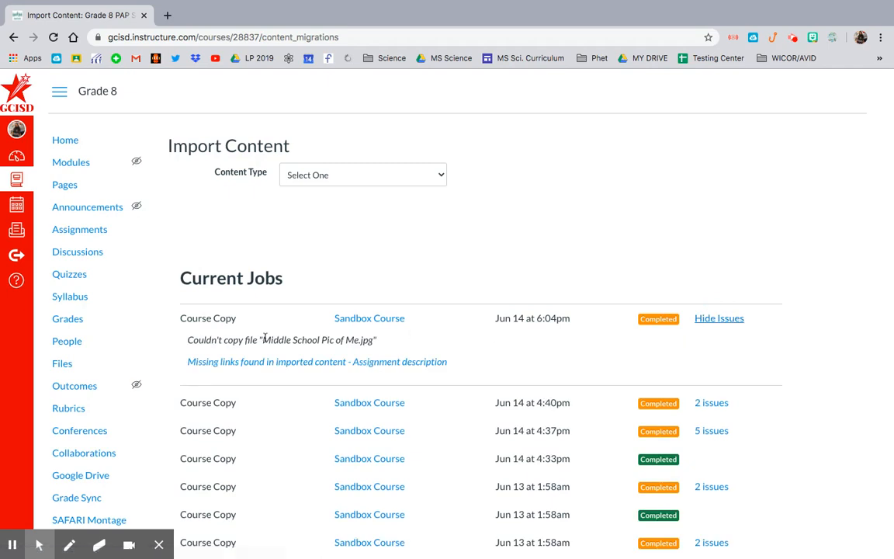
pyautogui.click(318, 364)
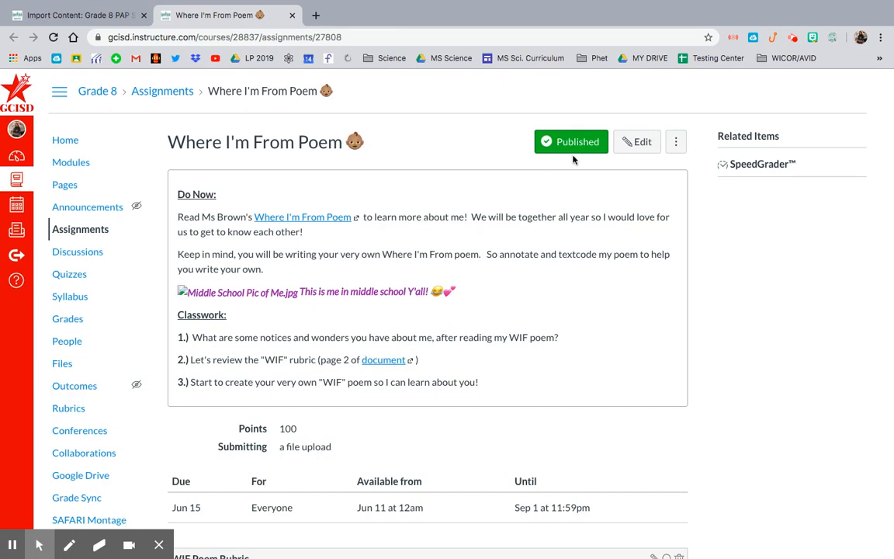
pyautogui.click(634, 142)
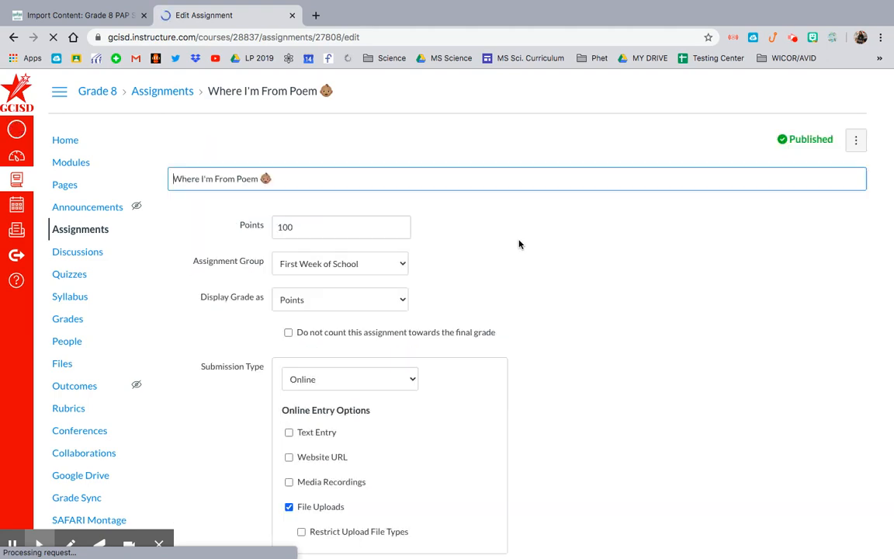
# Step: Look through the Where I'm From Poem assignment's settings and description for the content with missing links
pyautogui.scroll(-5, 510, 257)
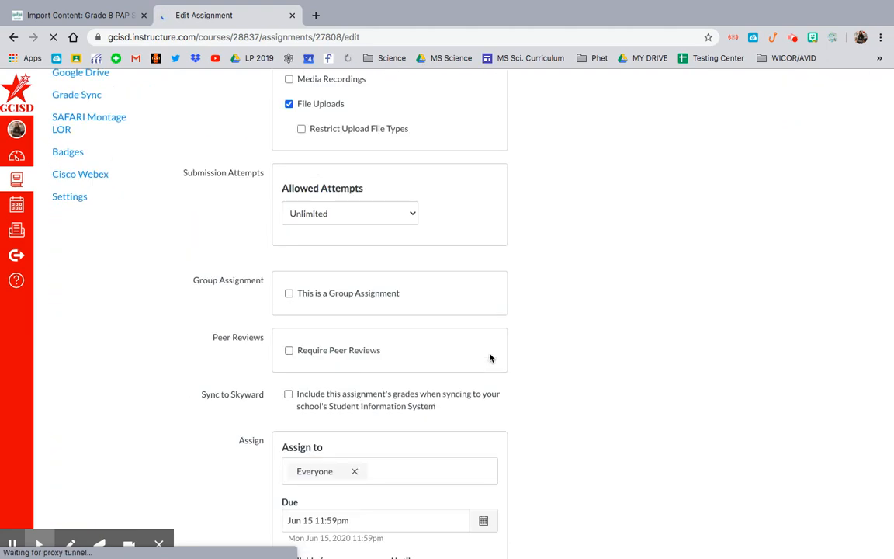
pyautogui.scroll(5, 490, 358)
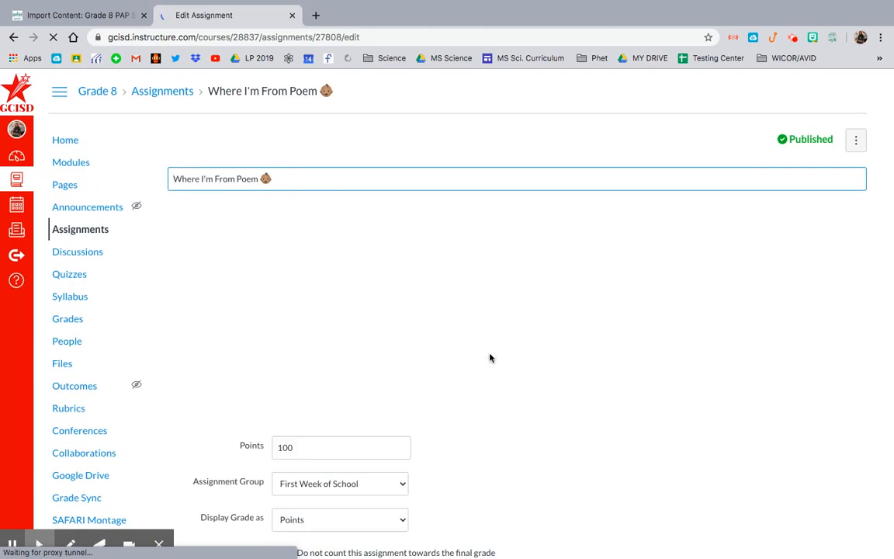
pyautogui.scroll(-10, 490, 358)
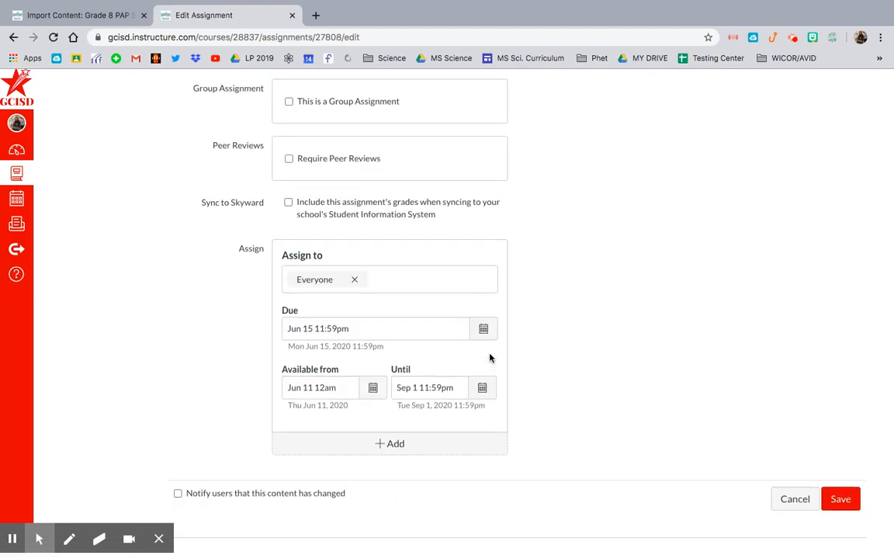
pyautogui.scroll(5, 490, 358)
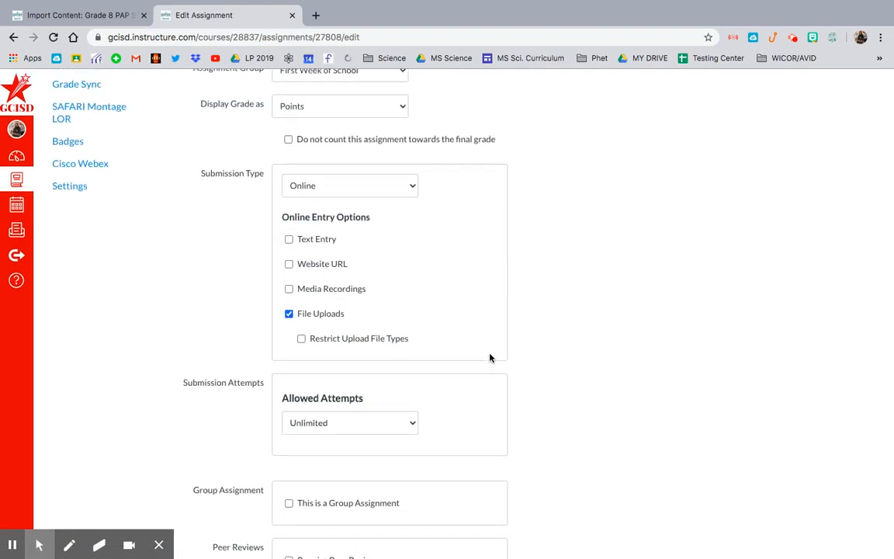
pyautogui.scroll(8, 490, 357)
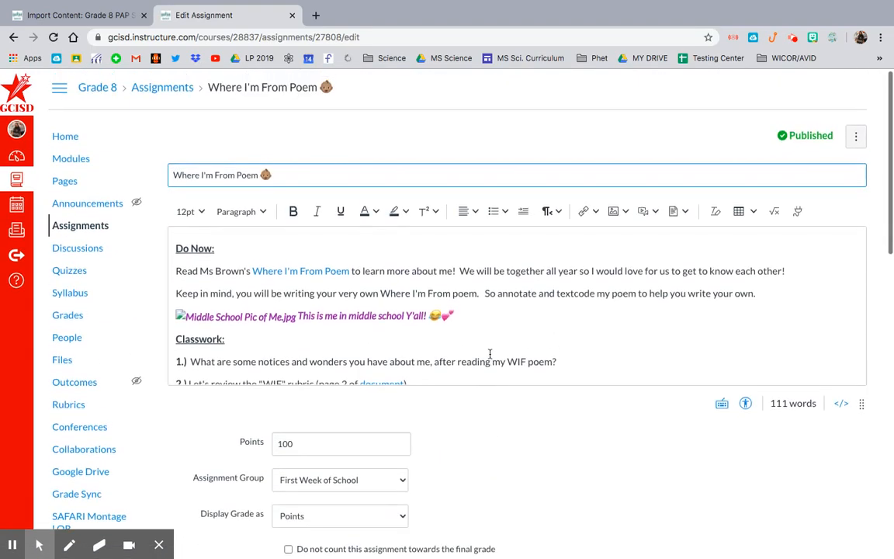
pyautogui.scroll(-1, 489, 354)
# Step: Inspect the image options of the broken Middle School Pic of Me.jpg in the assignment description, keeping its settings
pyautogui.click(188, 313)
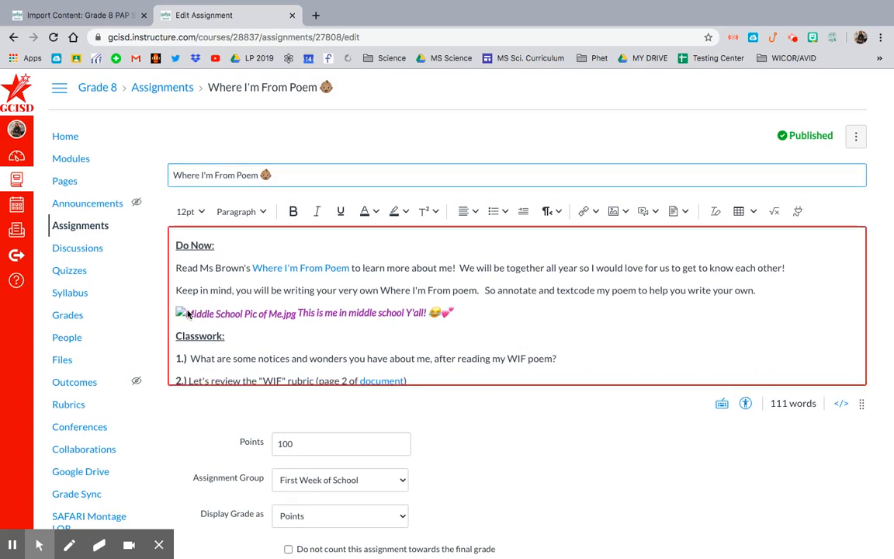
pyautogui.click(235, 318)
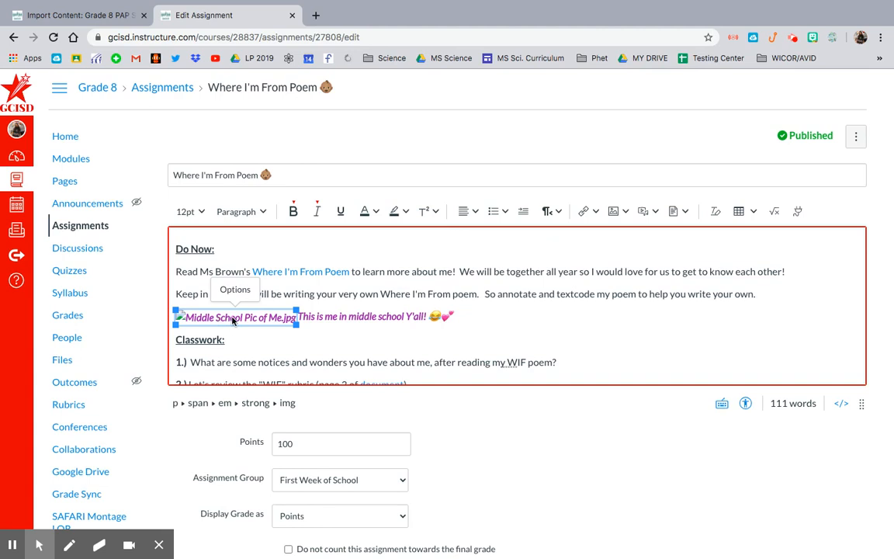
pyautogui.click(236, 290)
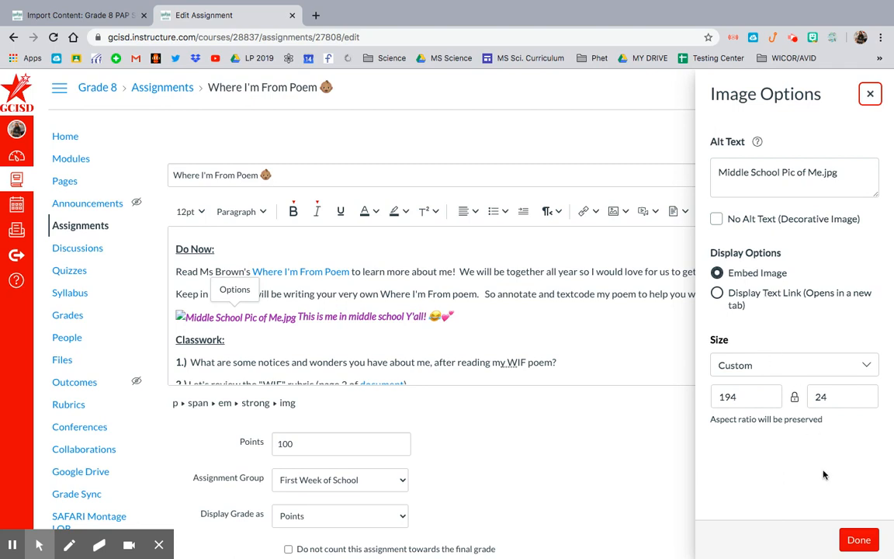
pyautogui.click(870, 95)
pyautogui.click(241, 291)
pyautogui.click(858, 539)
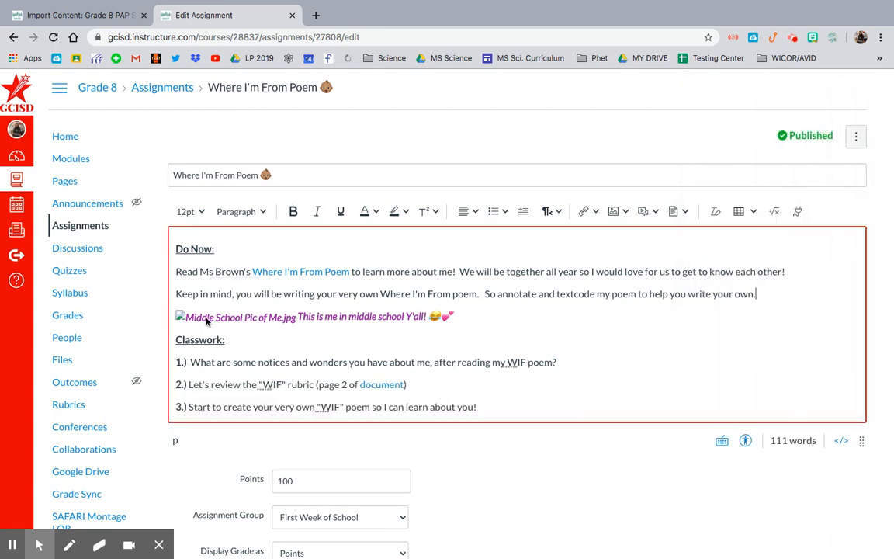
# Step: Leave the assignment editor without saving, then return to the Import Content page and review the listed import issues
pyautogui.scroll(-10, 581, 369)
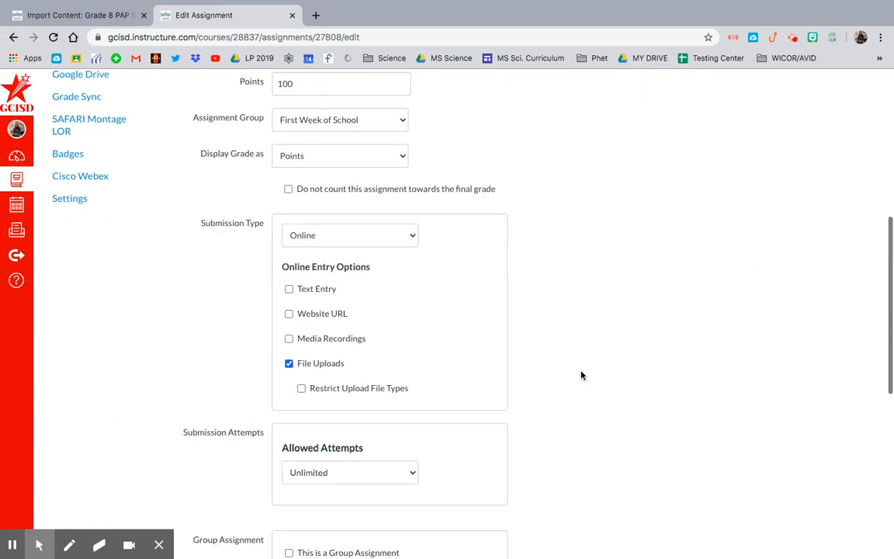
pyautogui.scroll(10, 581, 373)
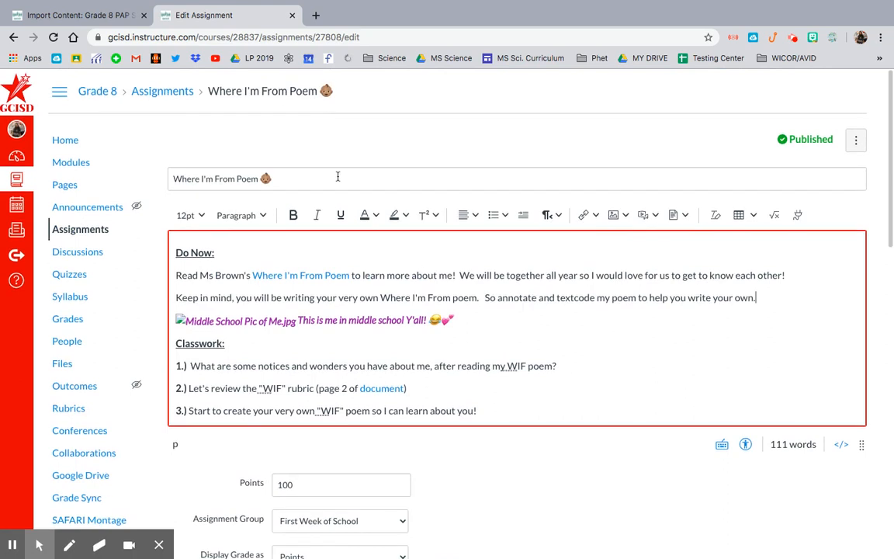
pyautogui.click(14, 37)
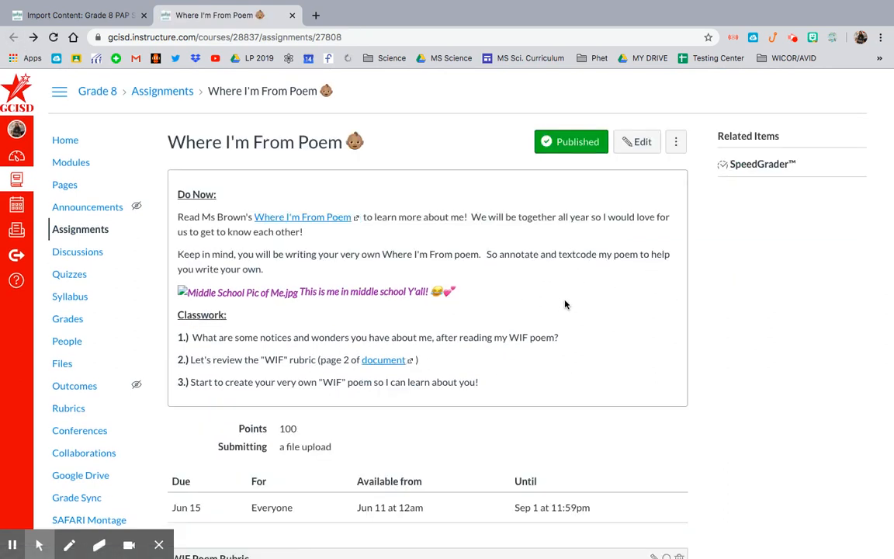
pyautogui.scroll(-10, 565, 304)
pyautogui.scroll(10, 565, 302)
pyautogui.click(118, 21)
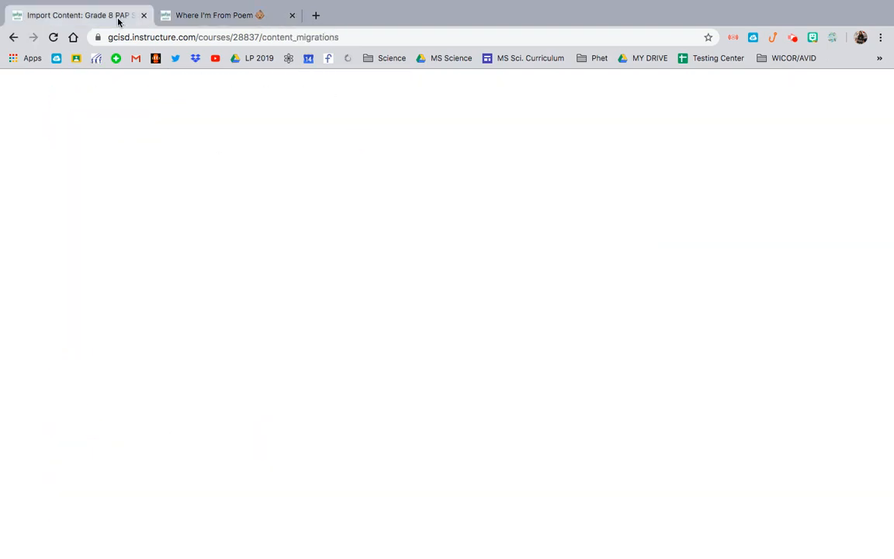
pyautogui.scroll(-2, 535, 411)
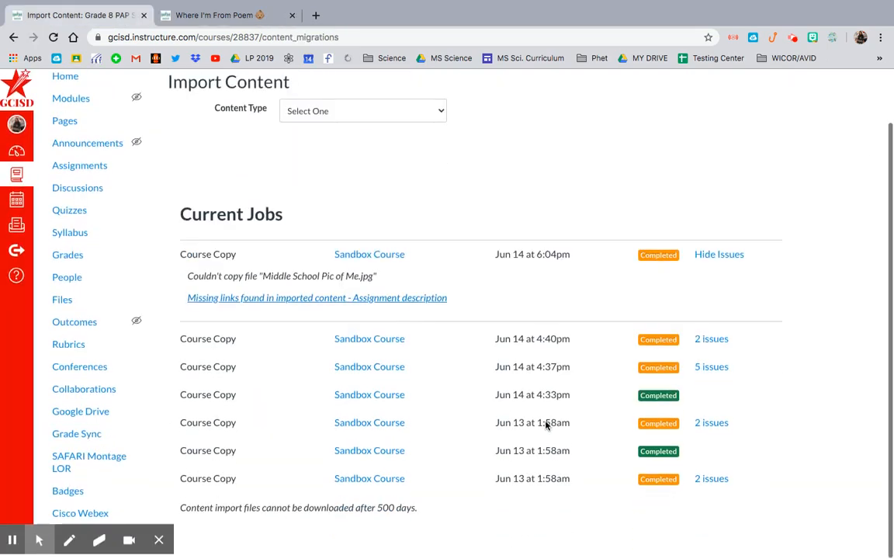
pyautogui.scroll(2, 548, 426)
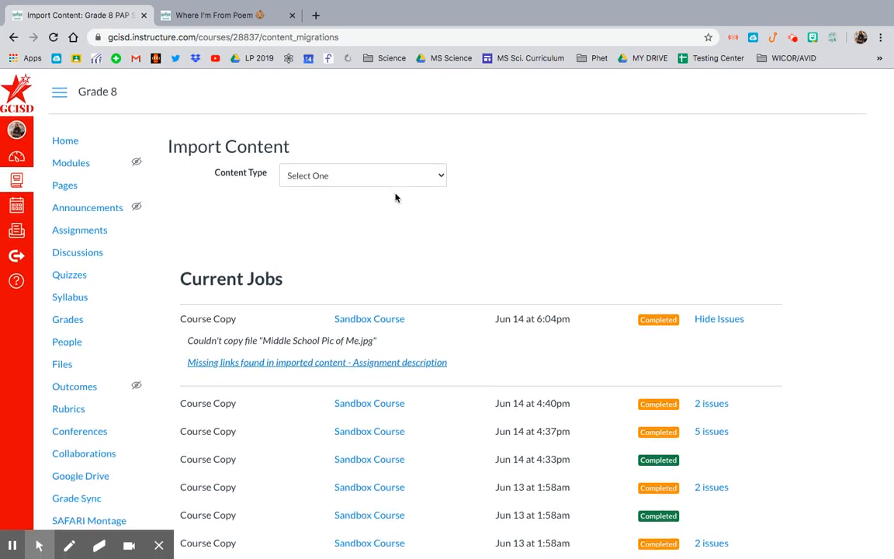
# Step: Go to the course home page and look through the imported content in the course's modules
pyautogui.click(58, 141)
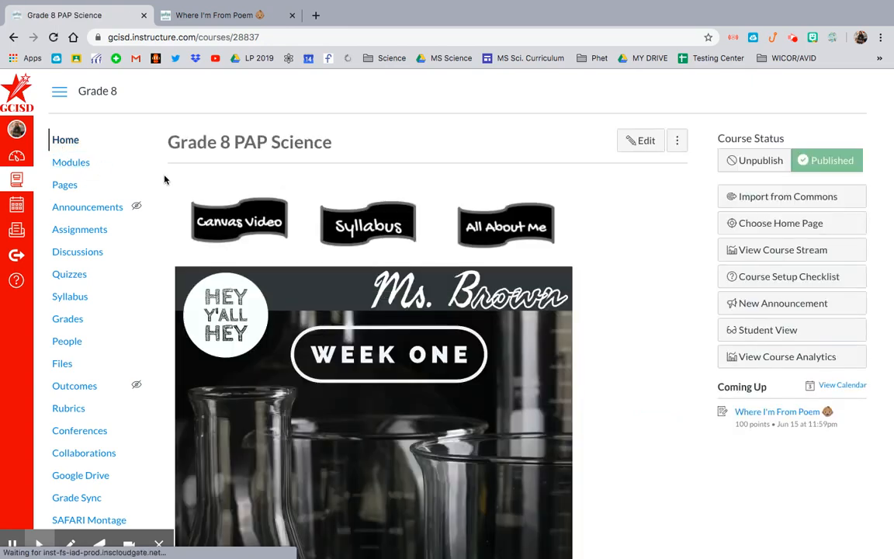
pyautogui.moveTo(135, 208)
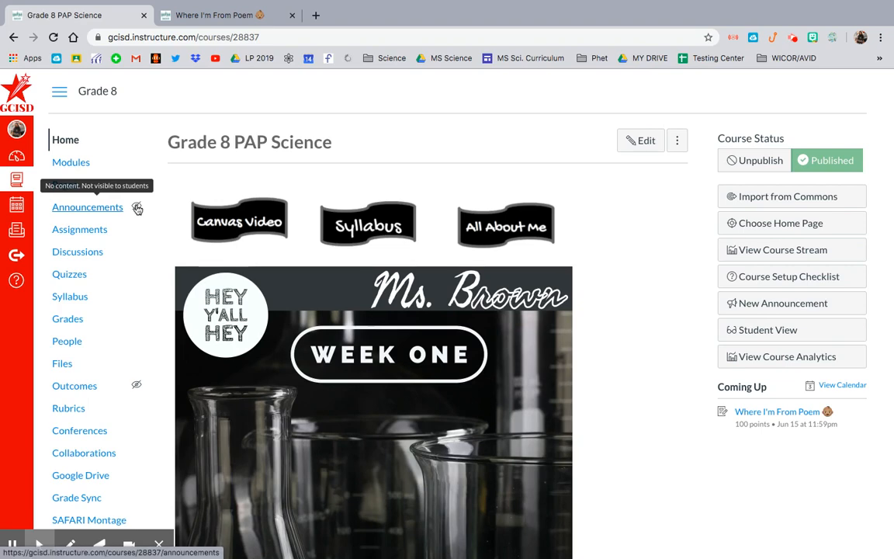
pyautogui.click(80, 167)
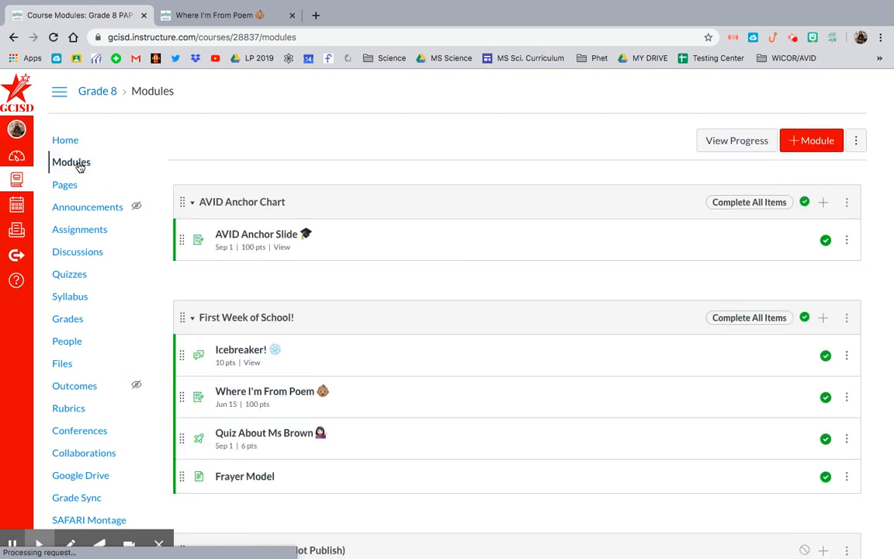
pyautogui.scroll(-15, 479, 279)
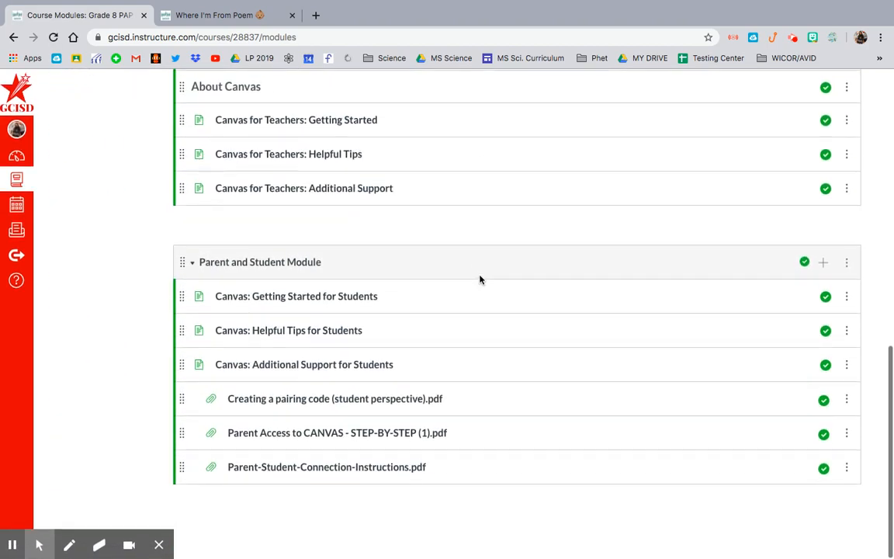
pyautogui.scroll(15, 480, 279)
# Step: Open the Where I'm From Poem assignment from the First Week of School module for editing and load its auto-saved content
pyautogui.click(276, 392)
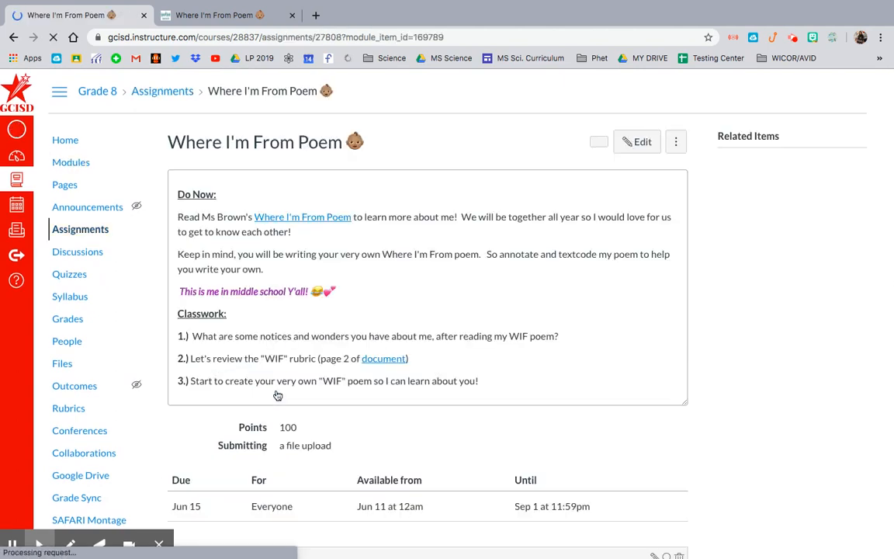
pyautogui.click(630, 142)
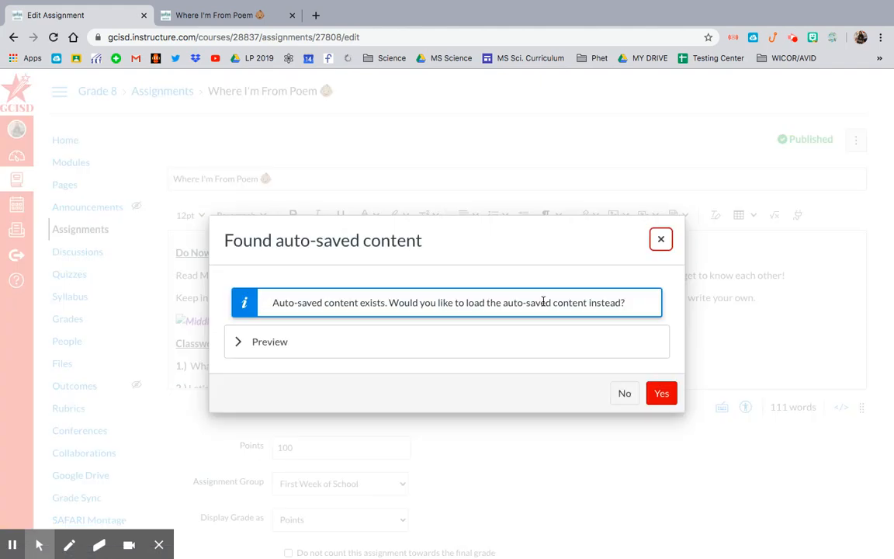
pyautogui.click(655, 394)
# Step: Put the caption "This is me in middle school Y'all!" on its own line and delete the broken image above it
pyautogui.tripleClick(382, 319)
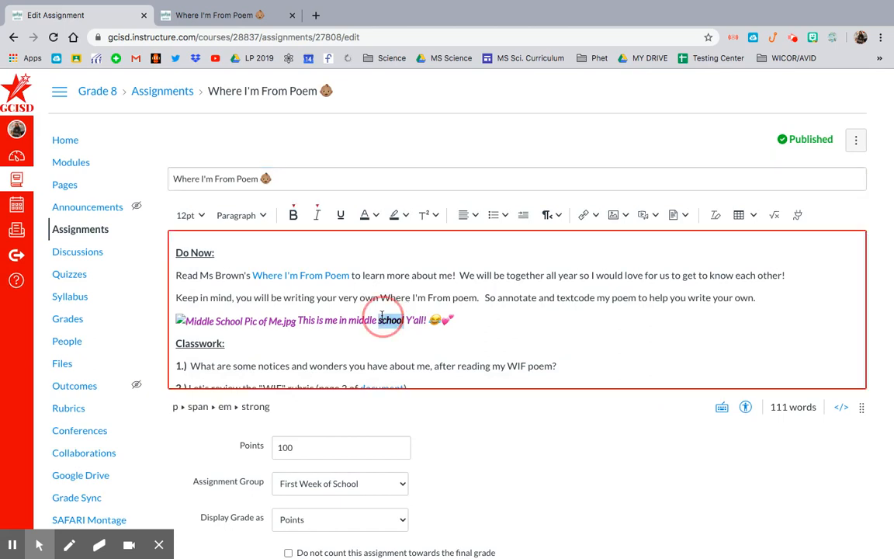
pyautogui.click(298, 320)
pyautogui.press('Return')
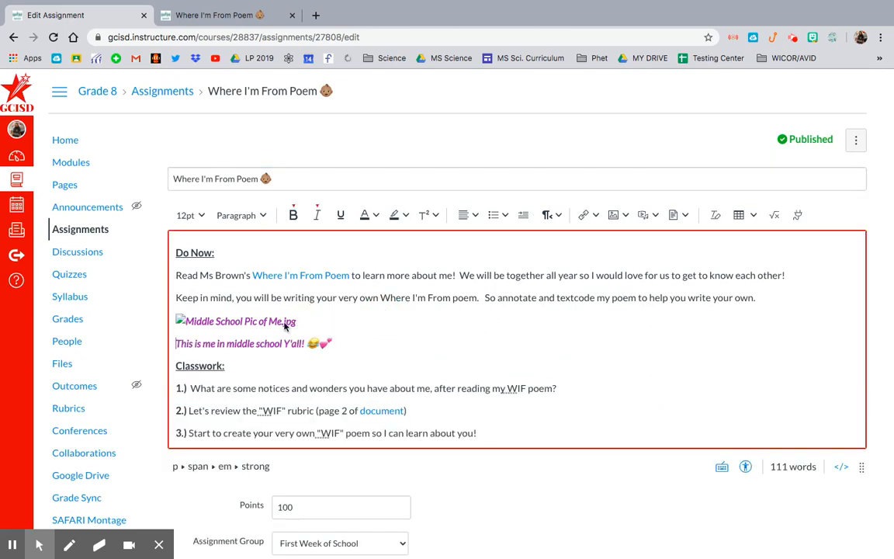
pyautogui.click(285, 326)
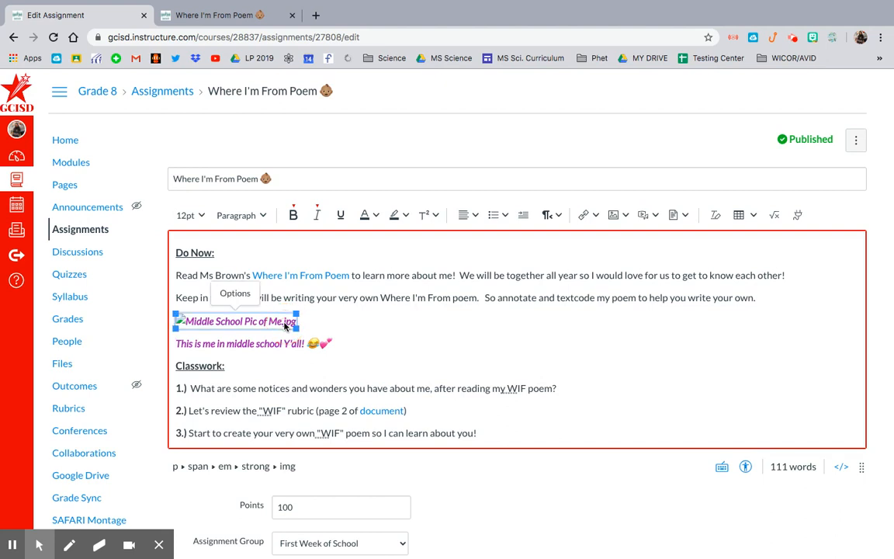
pyautogui.press('BackSpace')
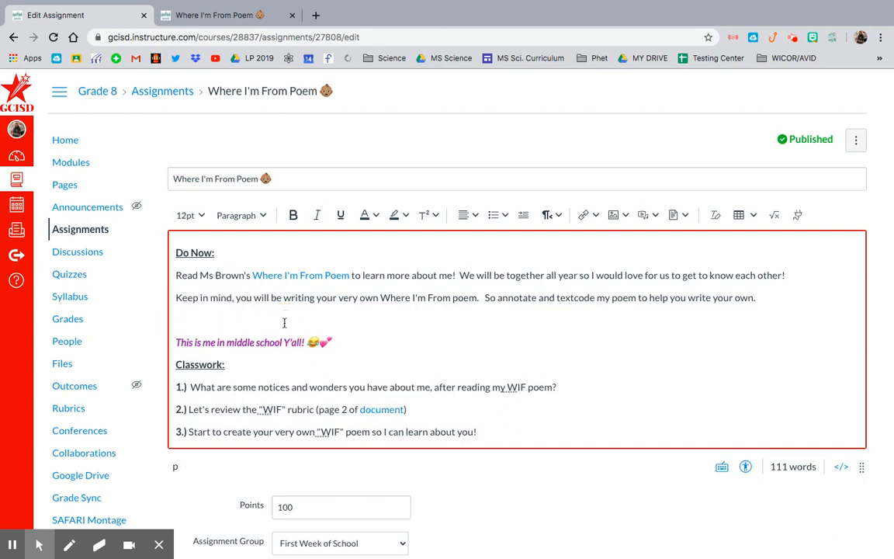
# Step: Upload Middle School Pic of Me.jpg from the Desktop's Personal folder and insert it above the purple caption
pyautogui.click(626, 216)
pyautogui.click(633, 238)
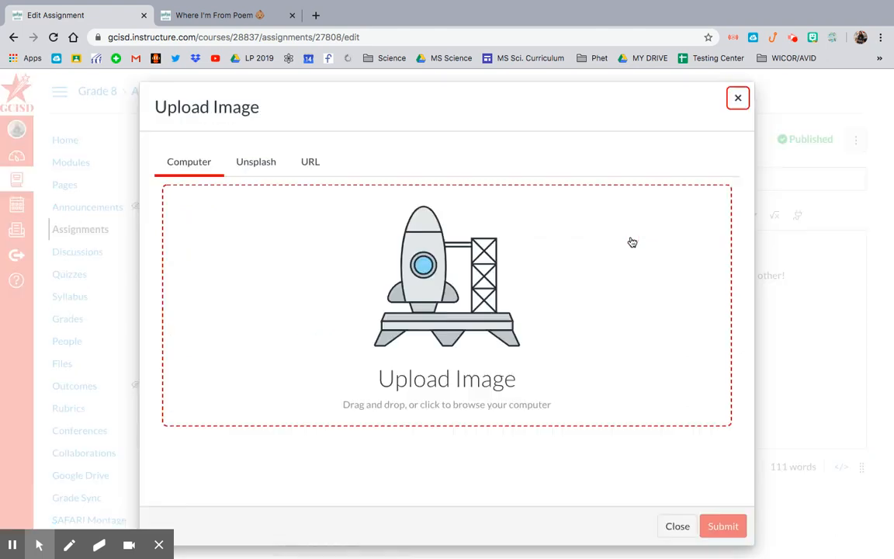
pyautogui.click(450, 278)
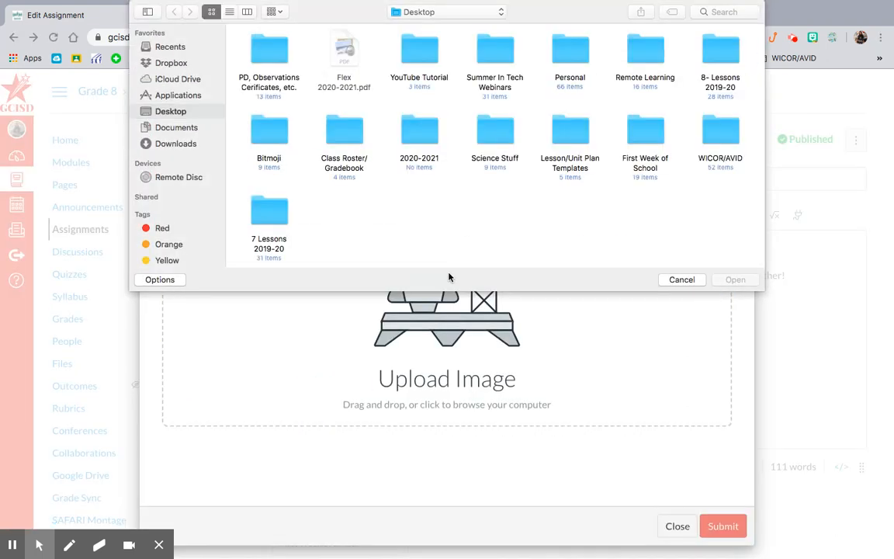
pyautogui.doubleClick(576, 50)
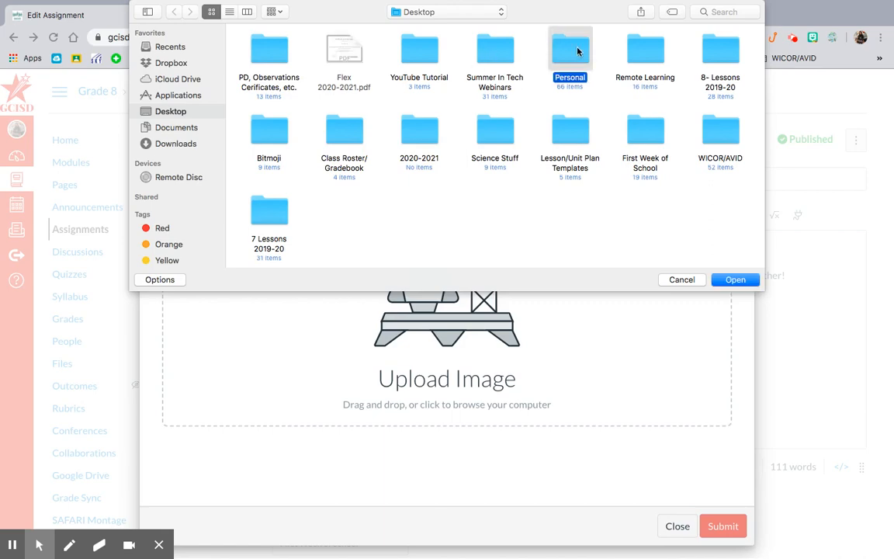
pyautogui.scroll(-15, 576, 161)
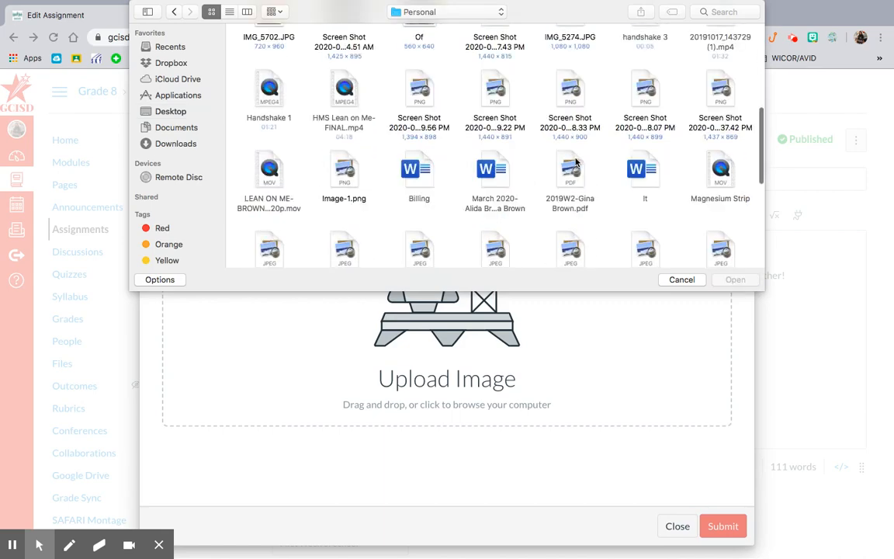
pyautogui.scroll(-2, 620, 155)
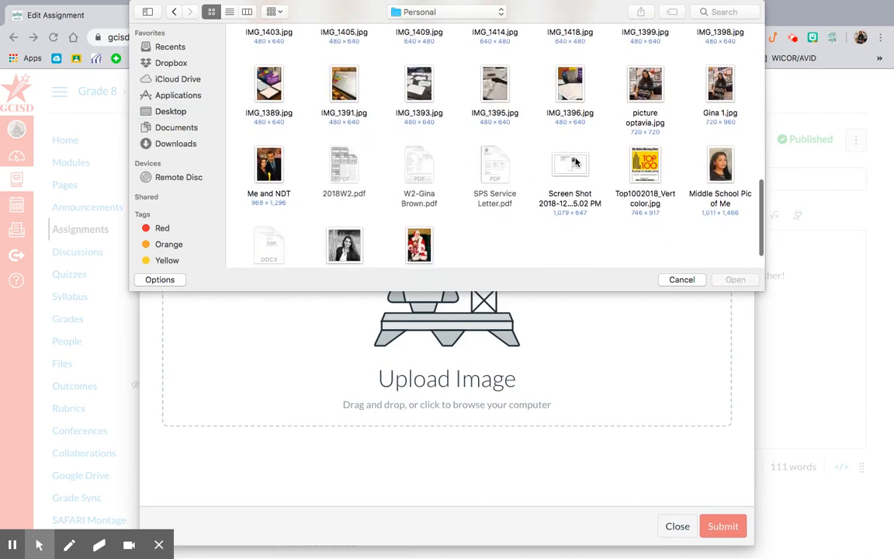
pyautogui.doubleClick(718, 153)
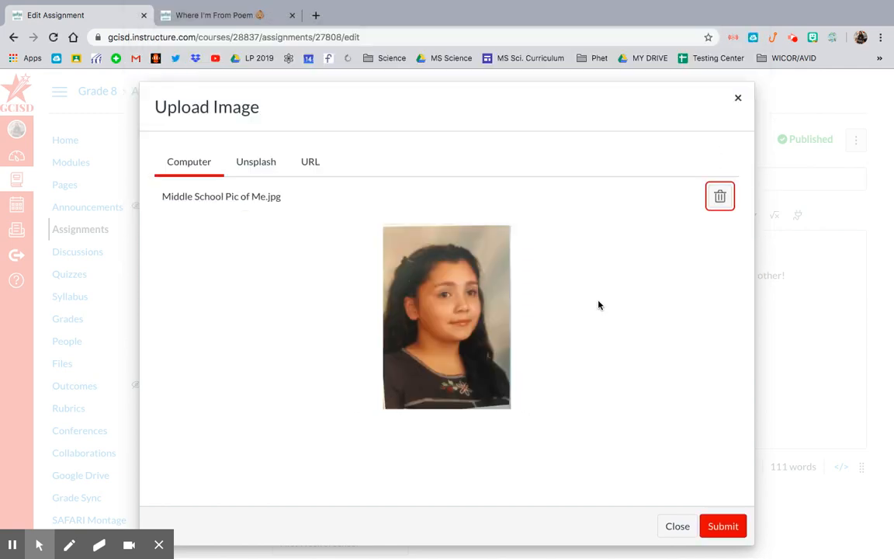
pyautogui.click(718, 526)
# Step: Insert the uploaded middle school picture above the purple caption and set its size to Large
pyautogui.scroll(-3, 713, 524)
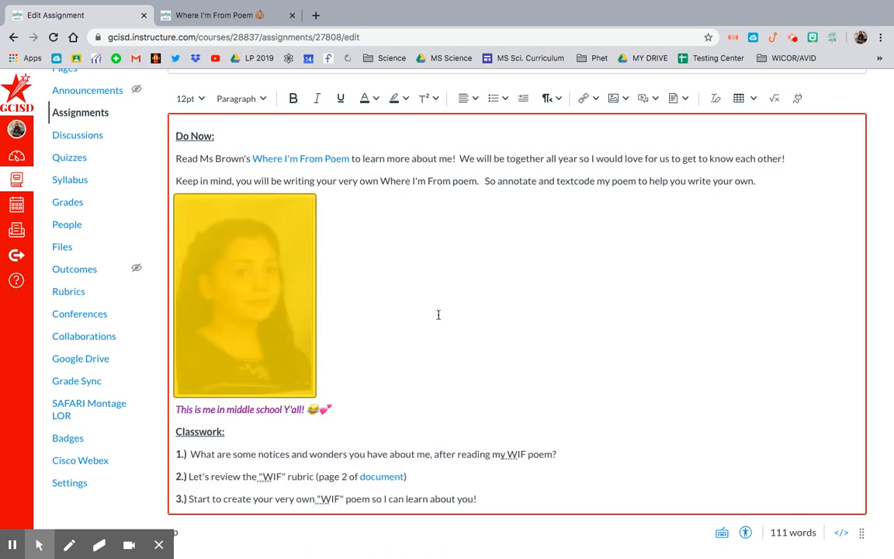
pyautogui.click(270, 255)
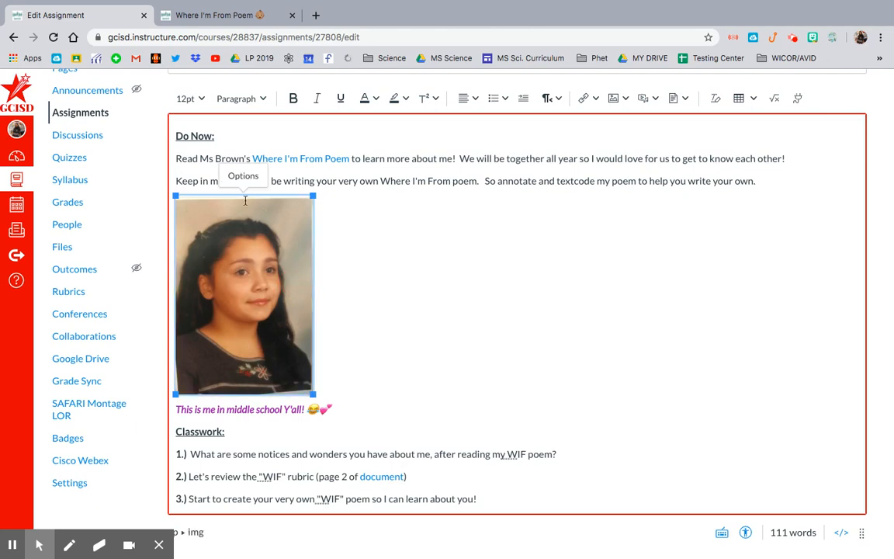
pyautogui.click(244, 172)
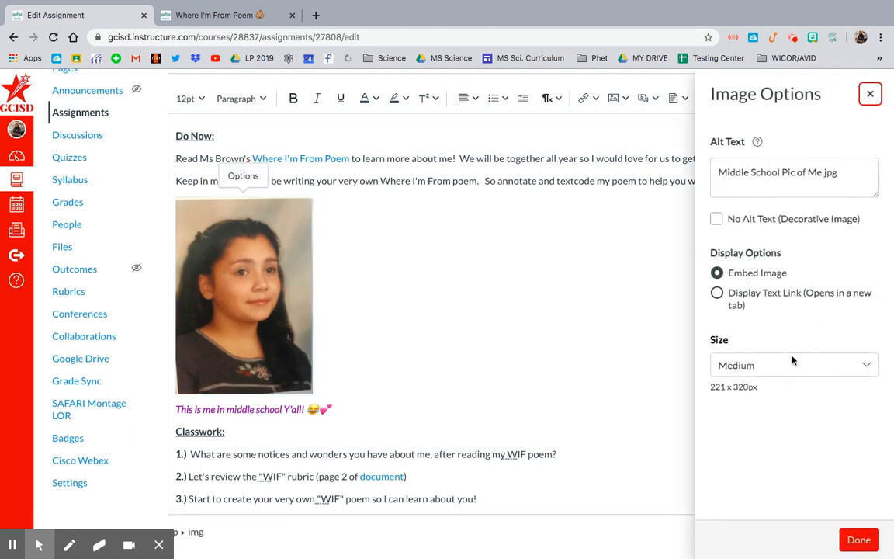
pyautogui.click(790, 366)
pyautogui.click(723, 433)
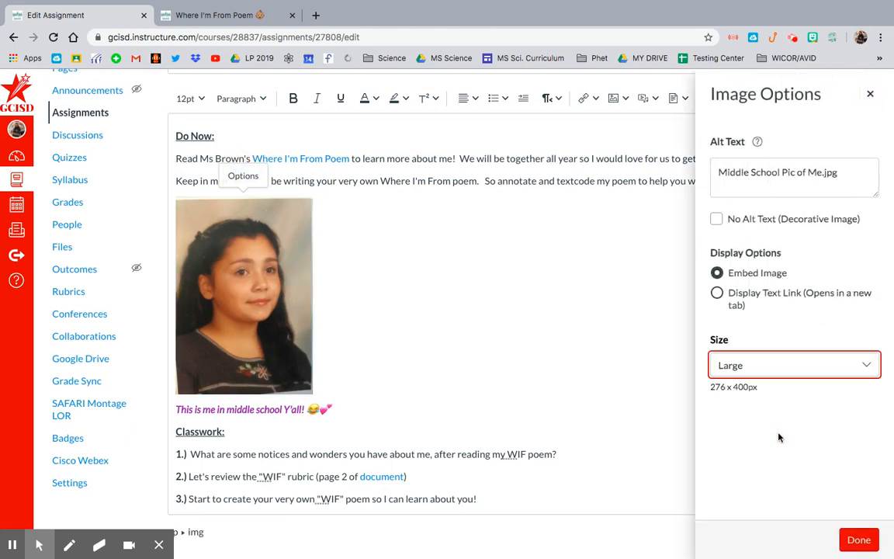
pyautogui.click(850, 539)
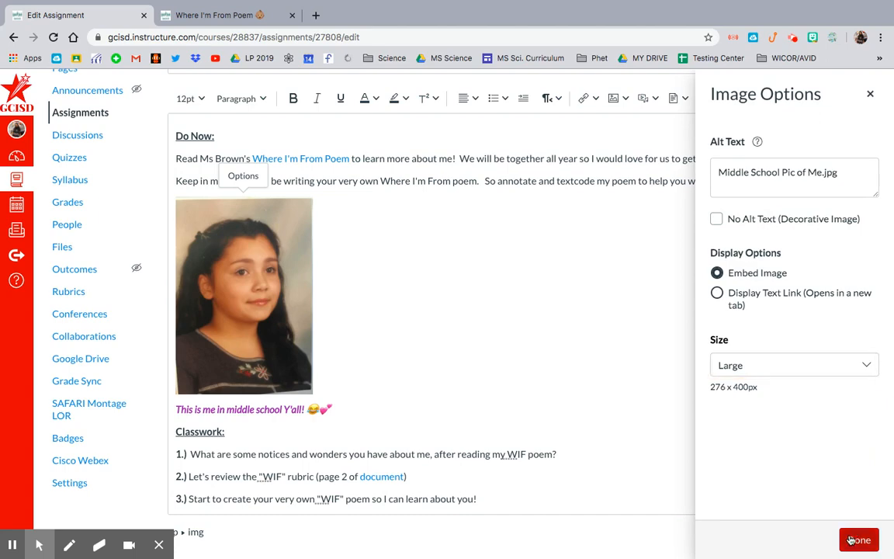
pyautogui.scroll(-1, 608, 344)
pyautogui.scroll(1, 607, 344)
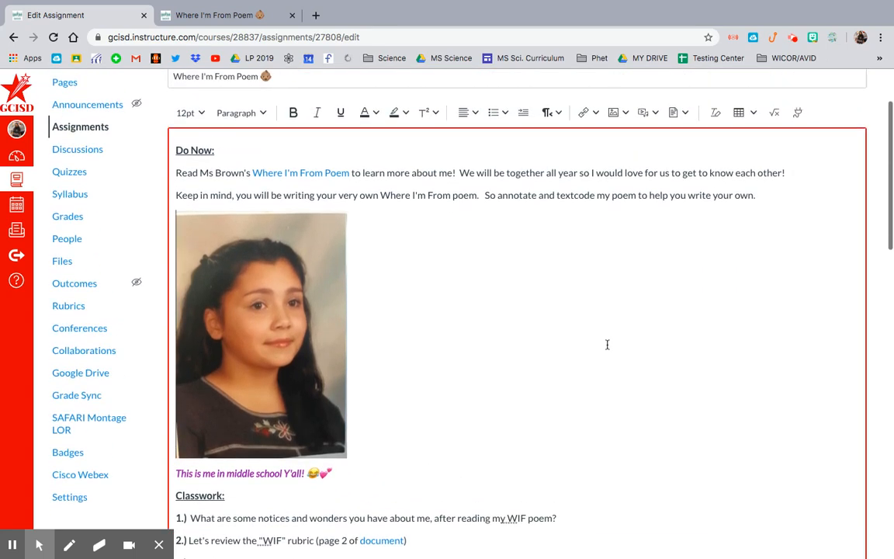
# Step: Save the Where I'm From Poem assignment and check the published page with the new picture
pyautogui.scroll(-15, 608, 344)
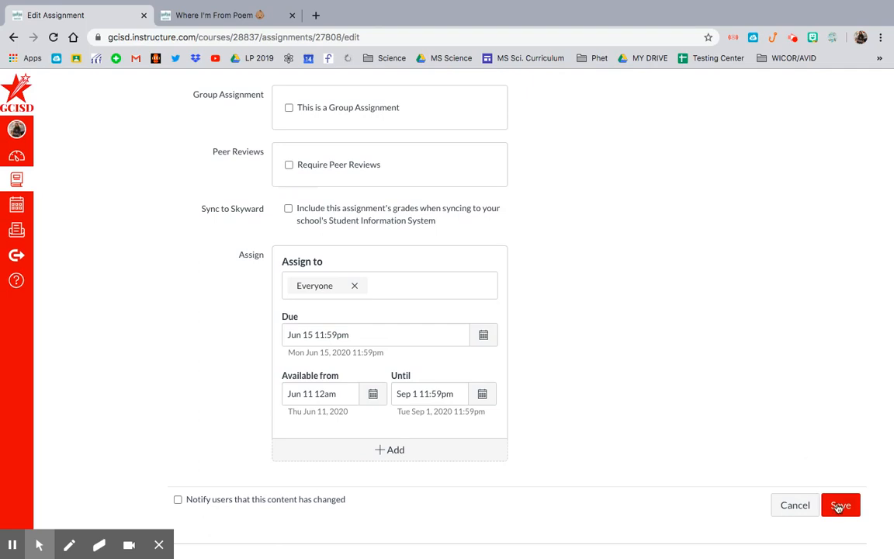
pyautogui.click(838, 505)
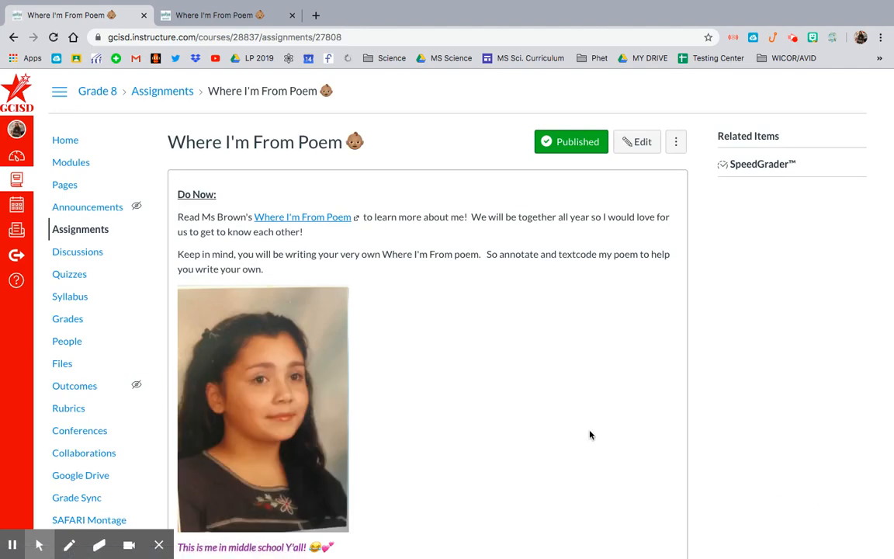
pyautogui.scroll(-4, 523, 403)
pyautogui.scroll(4, 523, 403)
# Step: Open the modules of the Grade 8 PAP Science course and look through their items
pyautogui.click(78, 168)
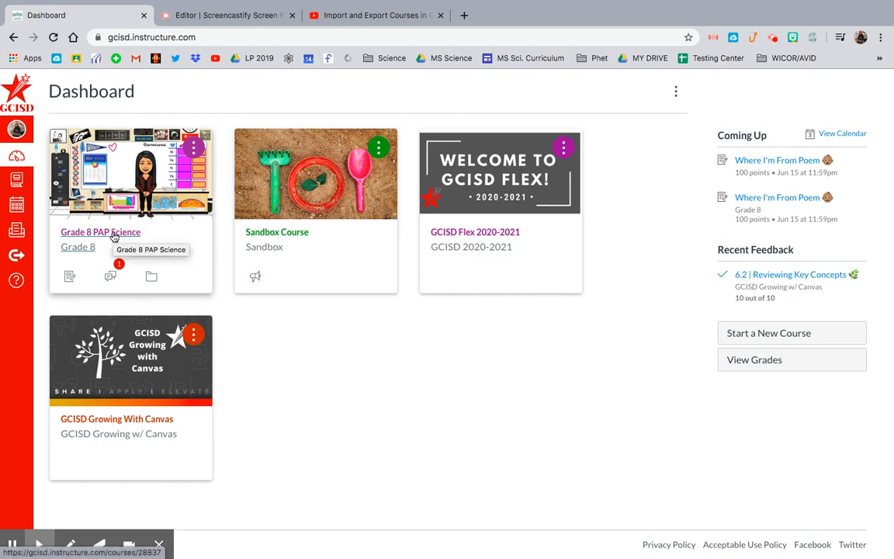
pyautogui.click(113, 234)
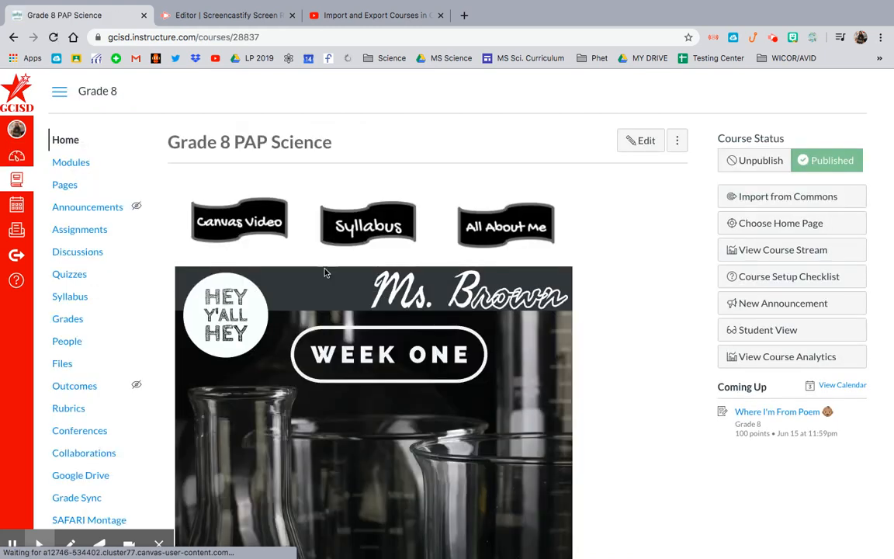
pyautogui.click(74, 170)
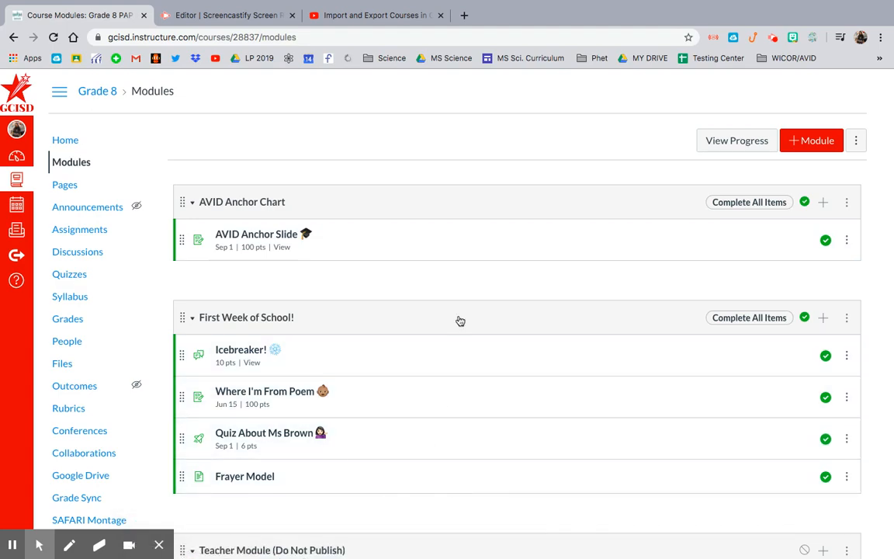
pyautogui.scroll(-5, 458, 320)
pyautogui.scroll(-5, 459, 321)
pyautogui.scroll(15, 461, 321)
pyautogui.scroll(-15, 94, 455)
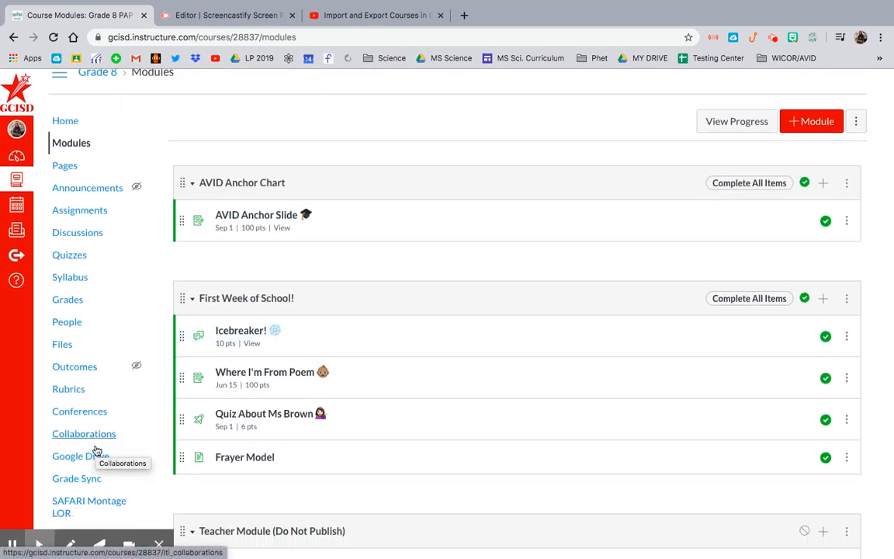
pyautogui.scroll(10, 96, 449)
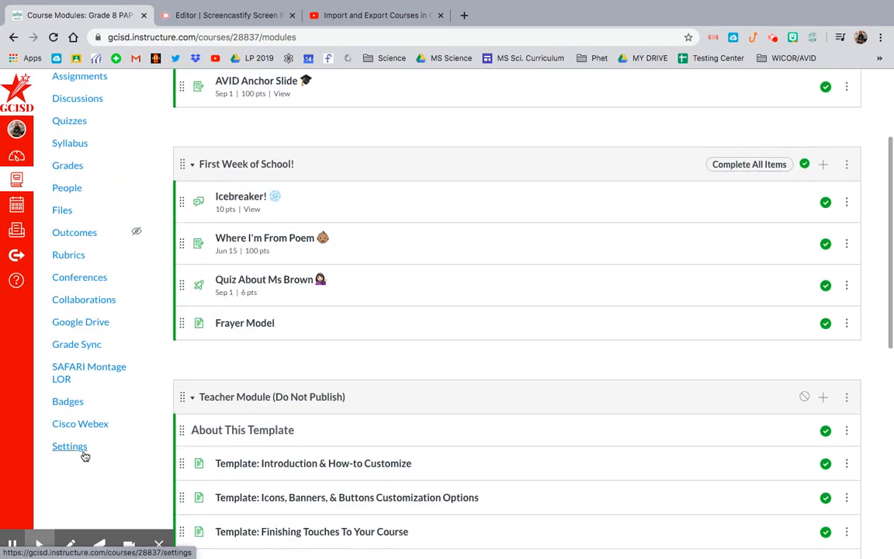
# Step: Open the course settings and review the navigation list and the course details
pyautogui.click(79, 448)
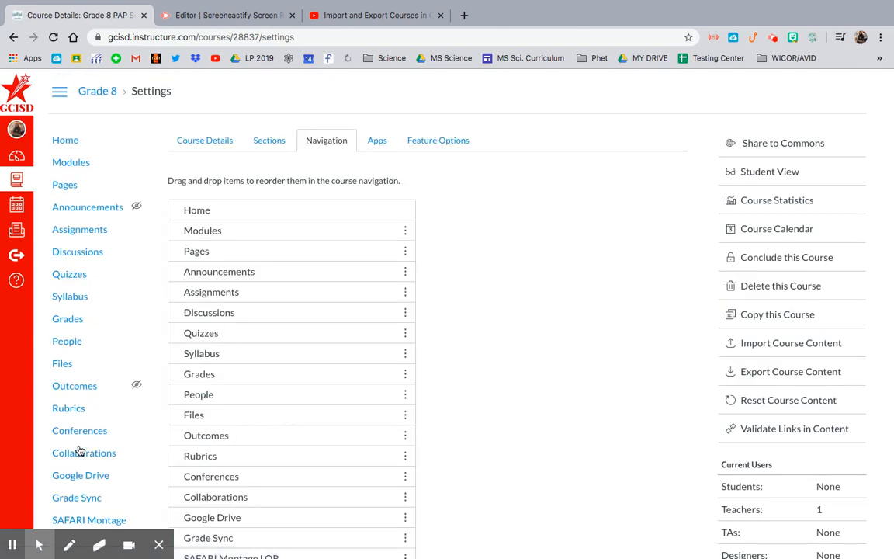
pyautogui.scroll(-5, 291, 361)
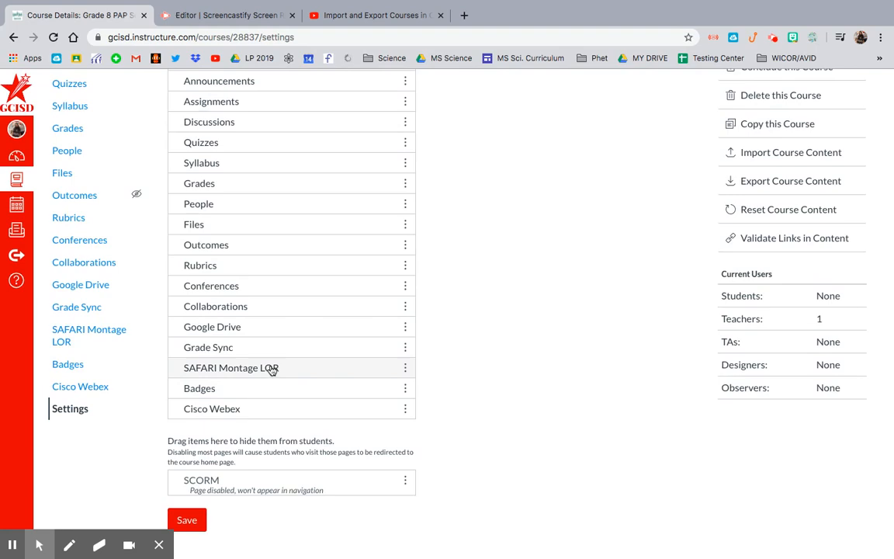
pyautogui.scroll(5, 271, 370)
pyautogui.scroll(-3, 271, 370)
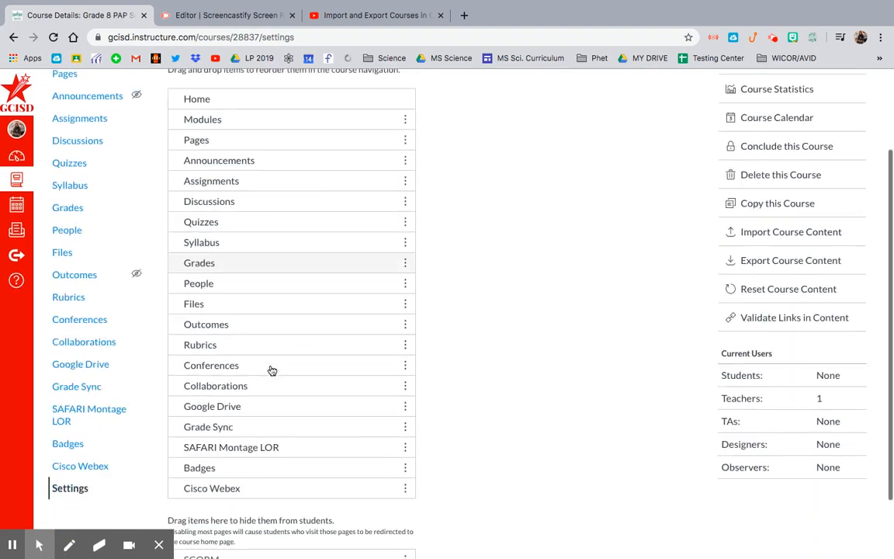
pyautogui.scroll(-2, 272, 370)
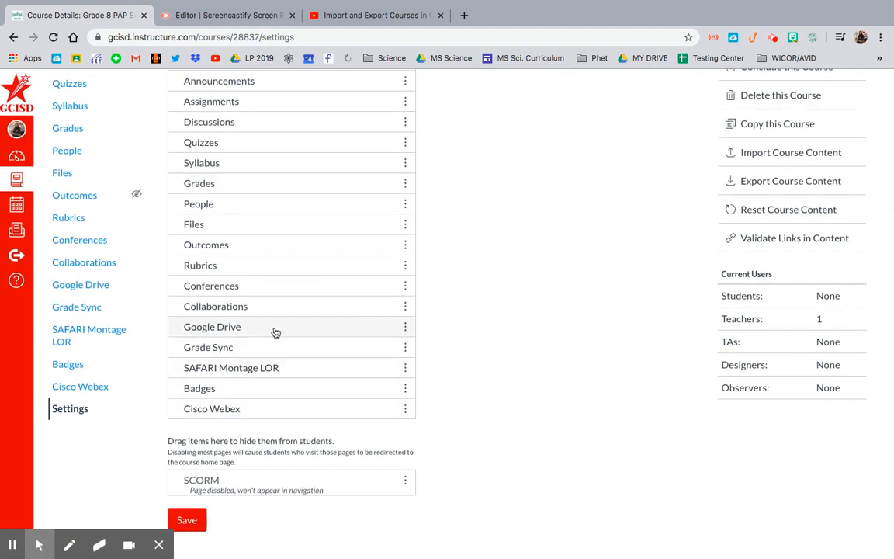
pyautogui.scroll(3, 276, 332)
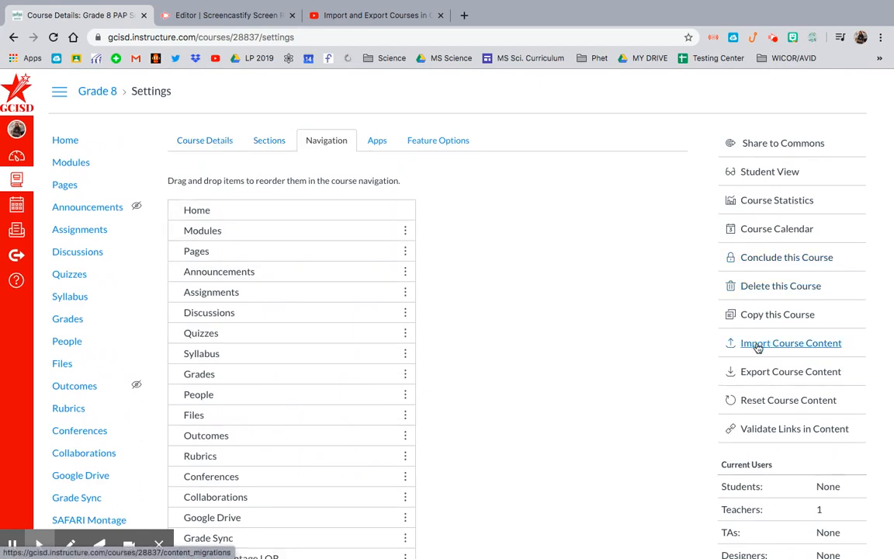
pyautogui.click(202, 140)
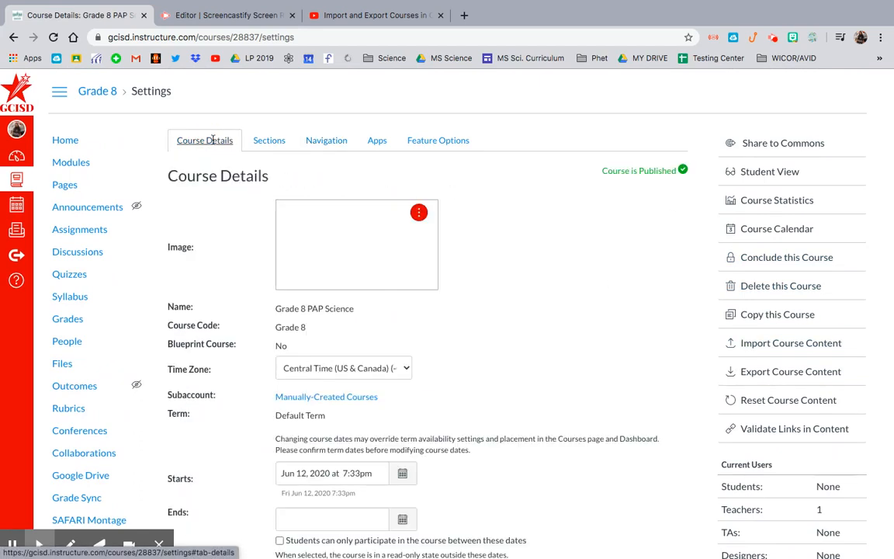
pyautogui.scroll(-3, 502, 365)
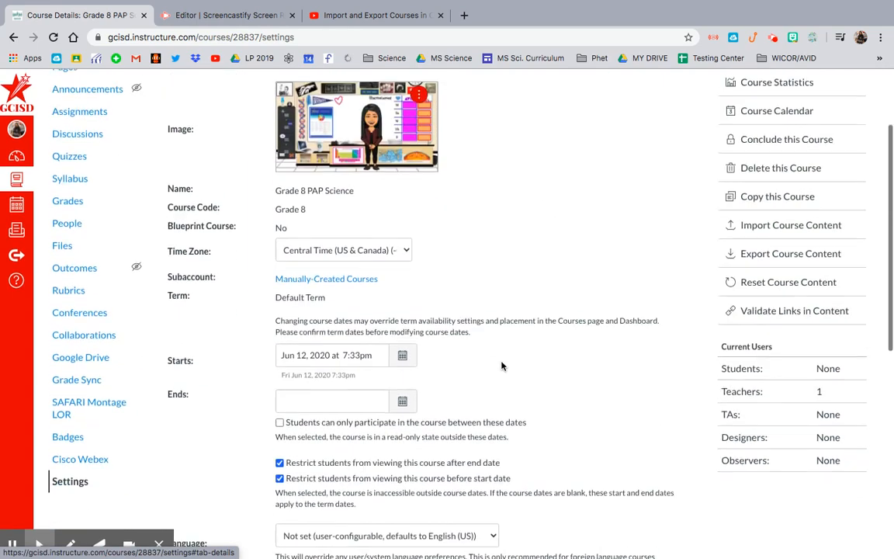
pyautogui.scroll(3, 502, 366)
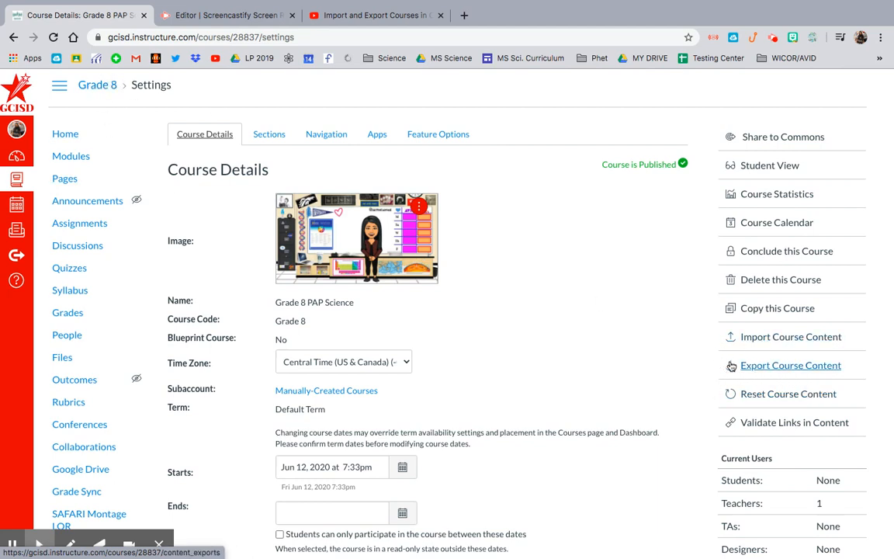
# Step: Start a Canvas course copy import from Sandbox Course, limited to specific content
pyautogui.click(773, 338)
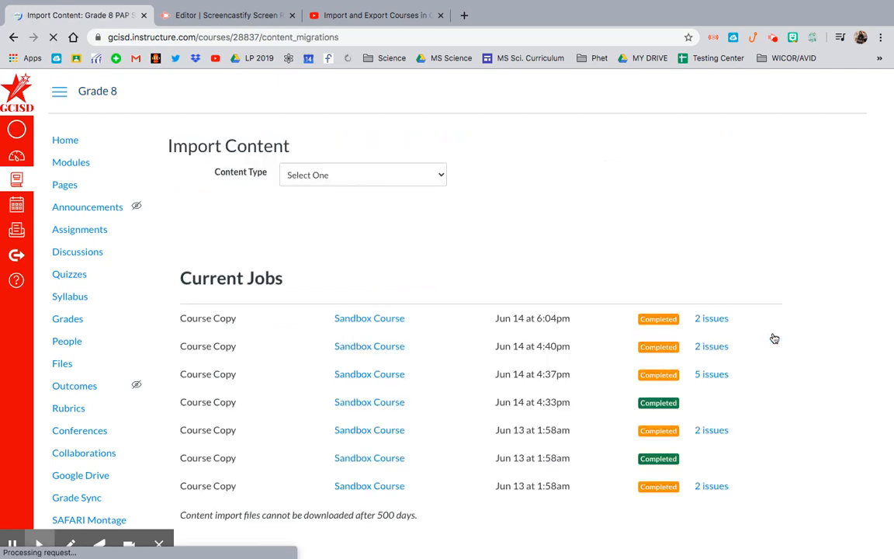
pyautogui.click(412, 175)
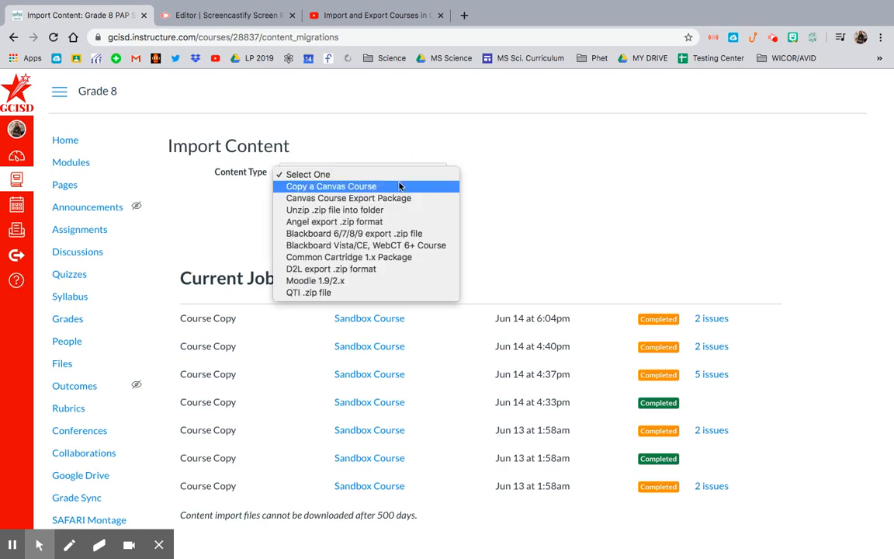
pyautogui.click(398, 188)
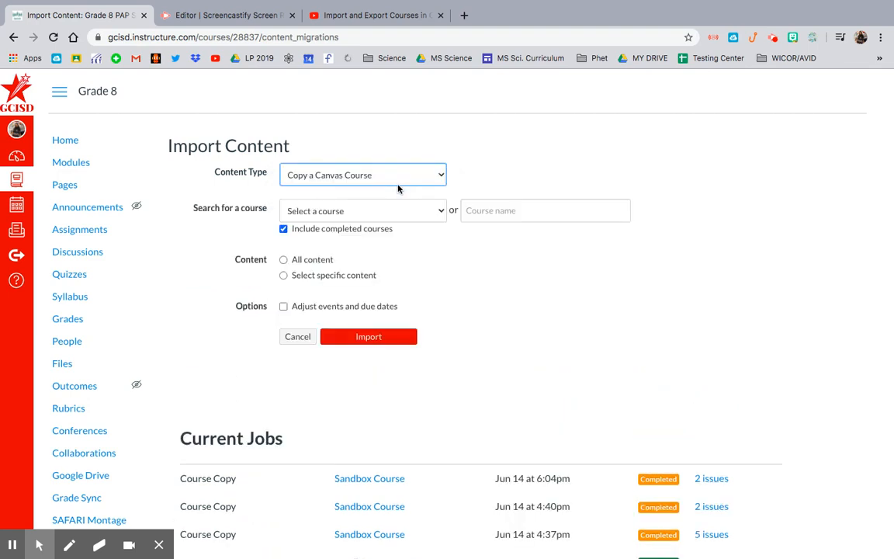
pyautogui.click(343, 208)
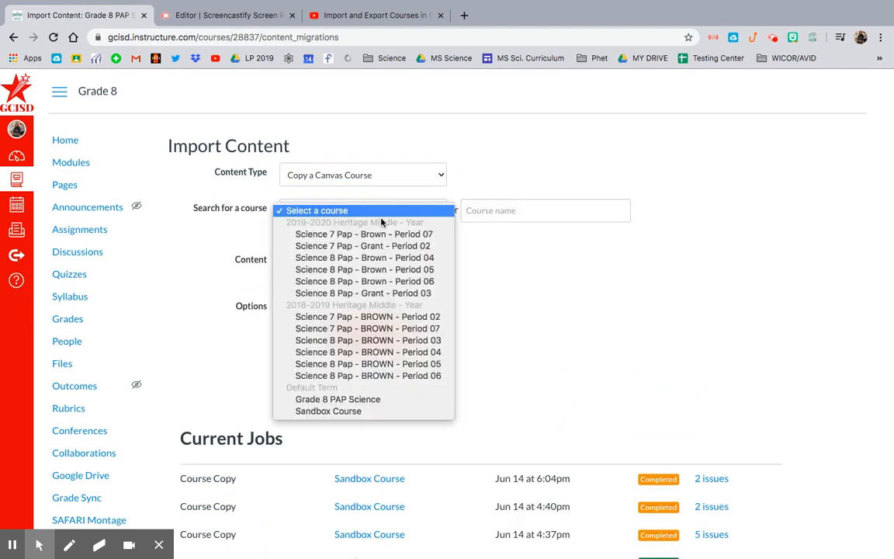
pyautogui.click(339, 411)
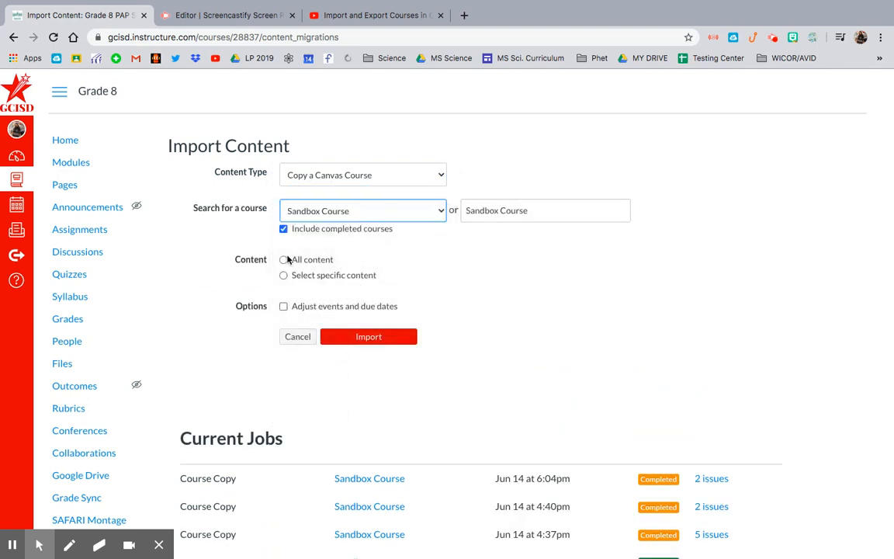
pyautogui.click(284, 276)
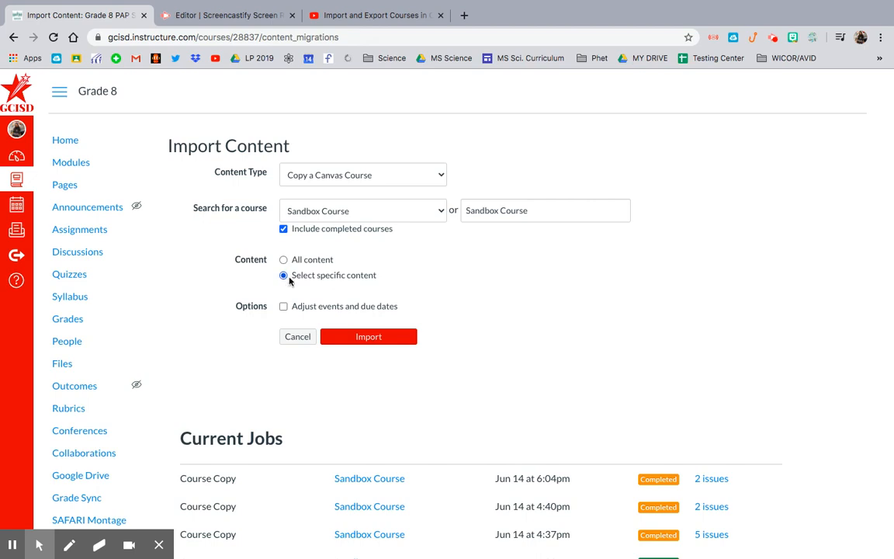
pyautogui.click(402, 339)
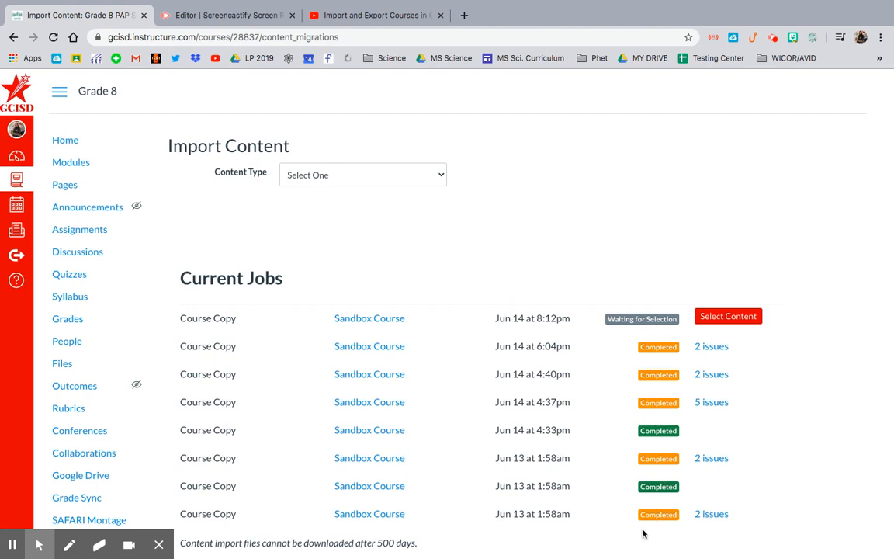
# Step: Select only the Icebreaker! assignment from the First Week of School group as the content to import and submit the selection
pyautogui.click(726, 318)
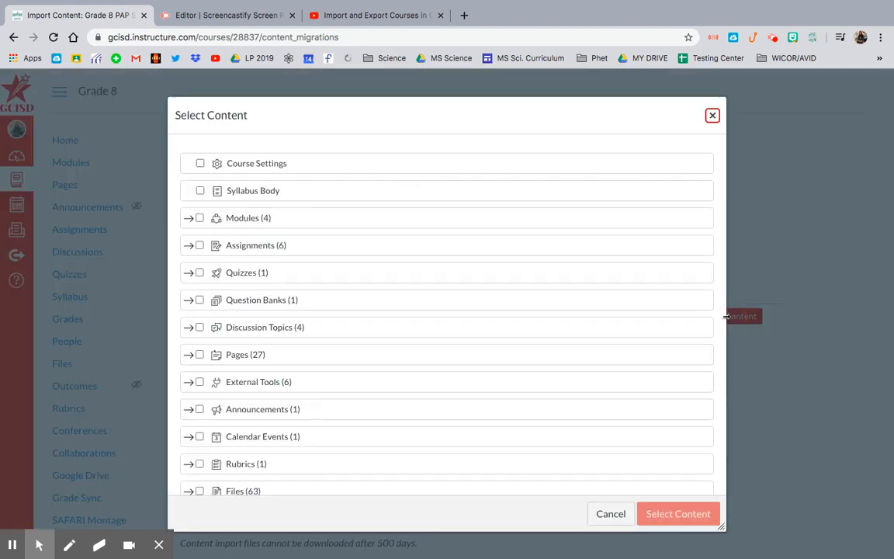
pyautogui.click(188, 218)
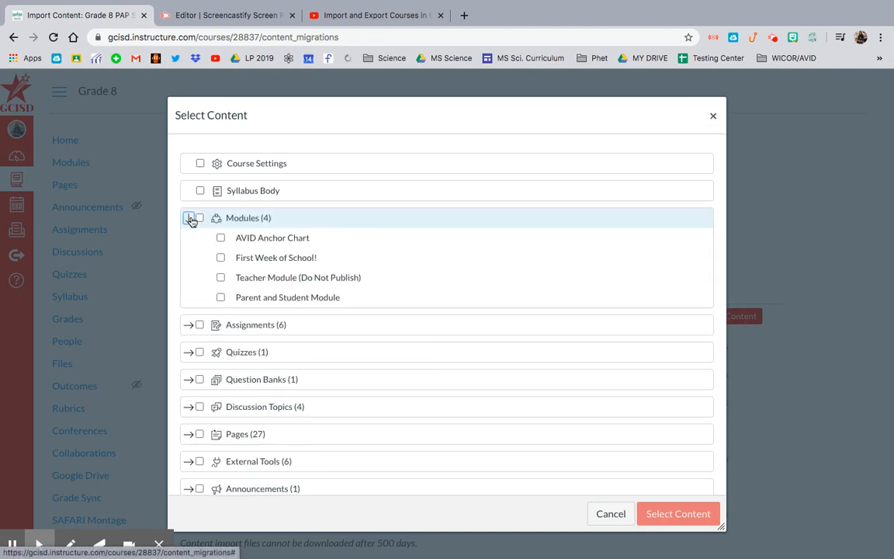
pyautogui.click(188, 218)
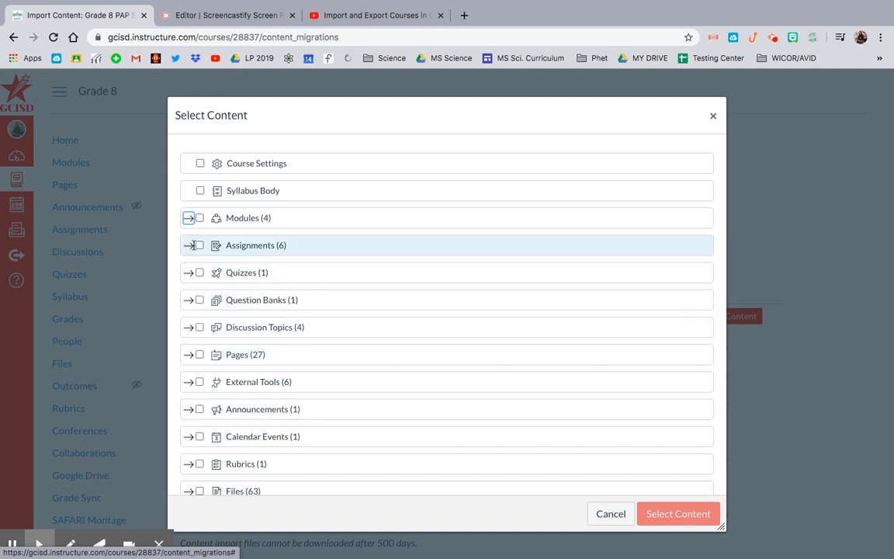
pyautogui.click(190, 245)
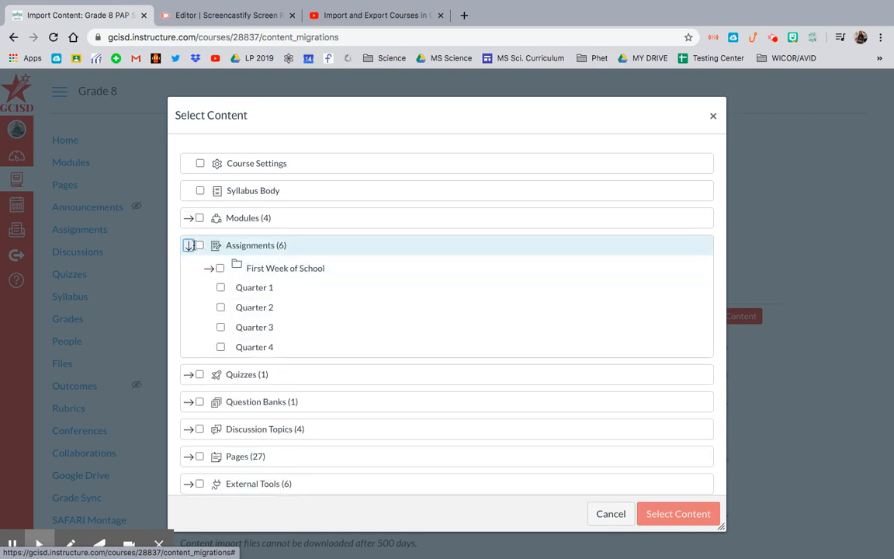
pyautogui.click(210, 269)
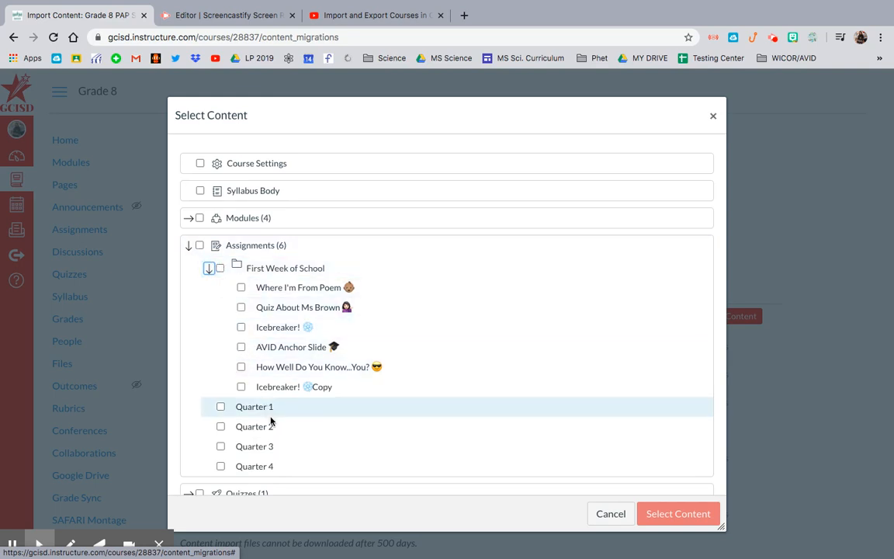
pyautogui.scroll(-1, 271, 420)
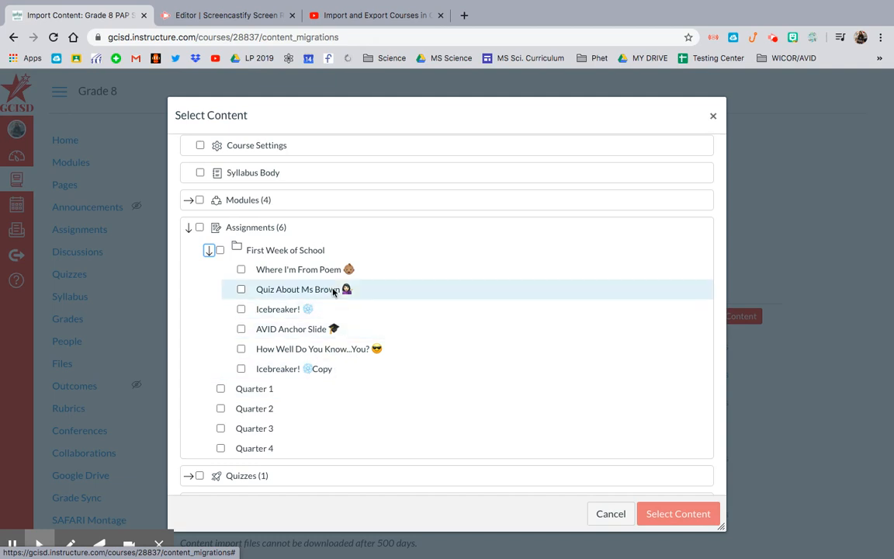
pyautogui.click(291, 313)
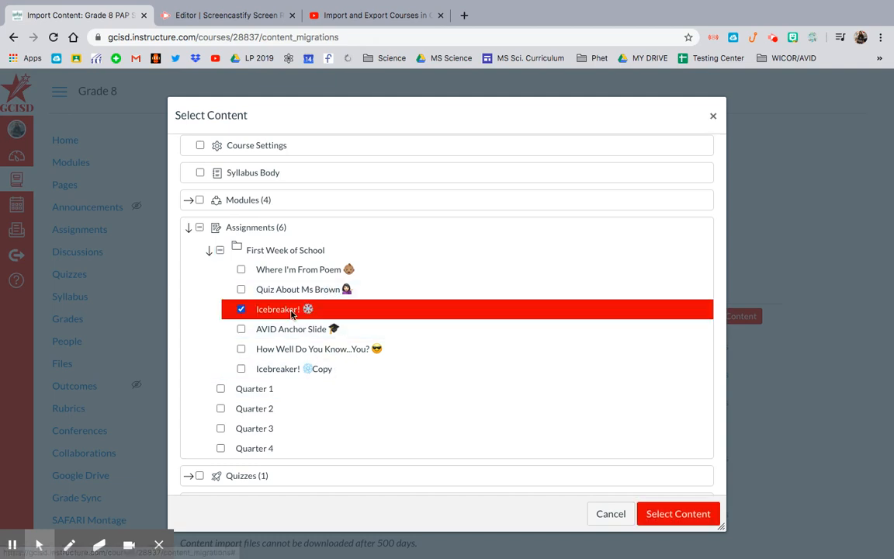
pyautogui.click(661, 516)
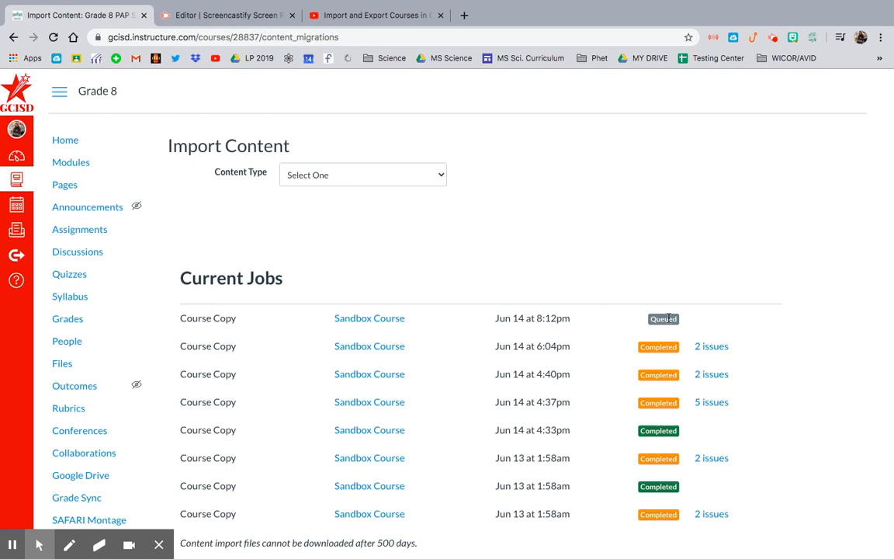
# Step: Reload the import page and check the status of the newest Sandbox Course copy job
pyautogui.scroll(-2, 639, 290)
pyautogui.scroll(3, 638, 287)
pyautogui.scroll(-2, 664, 342)
pyautogui.scroll(2, 665, 342)
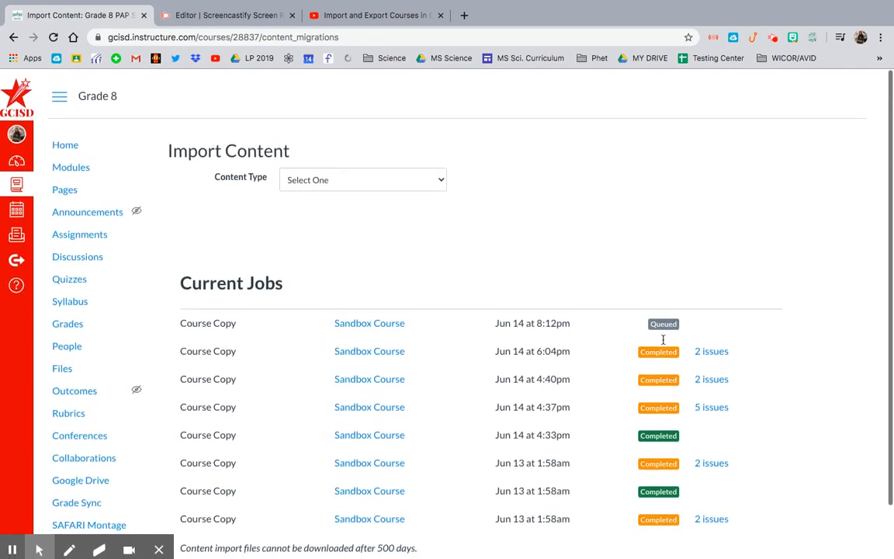
pyautogui.click(53, 37)
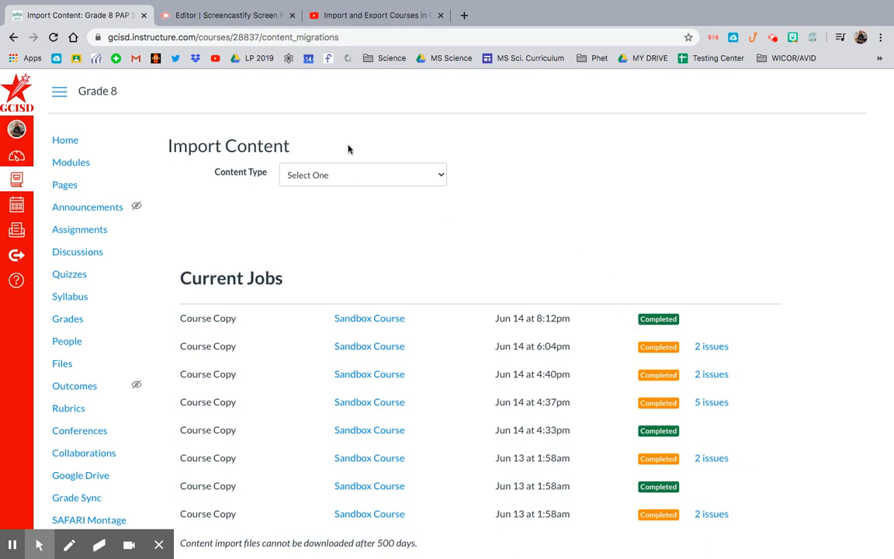
# Step: Open the home page of the Grade 8 PAP Science course and look it over
pyautogui.click(66, 147)
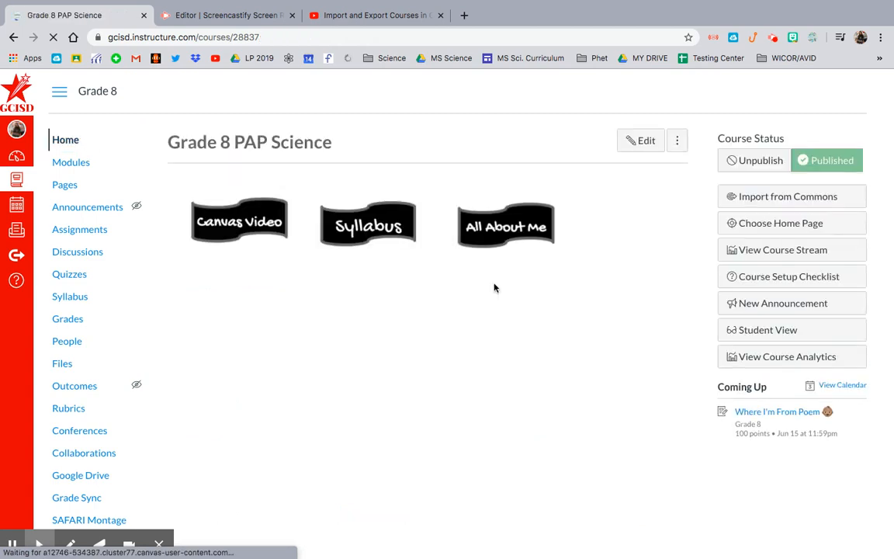
pyautogui.scroll(-1, 495, 287)
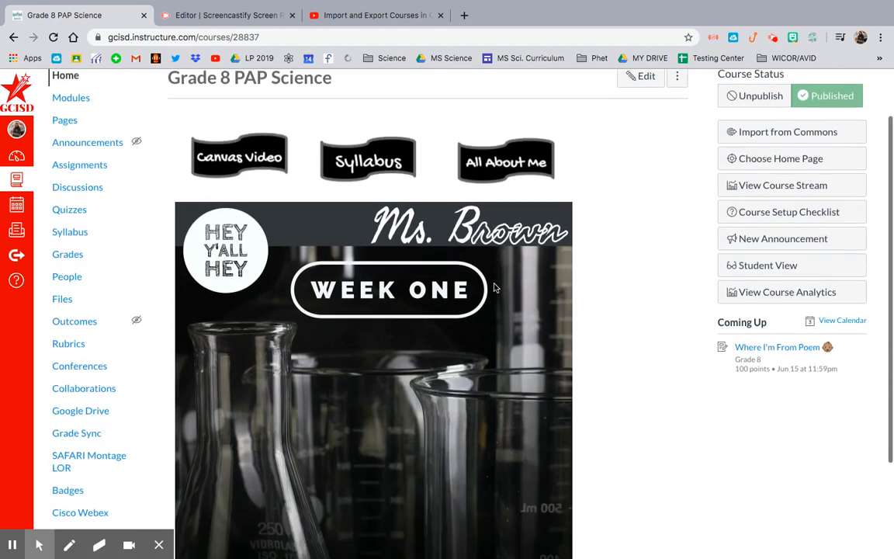
pyautogui.scroll(1, 494, 287)
pyautogui.scroll(-1, 495, 287)
pyautogui.scroll(1, 495, 287)
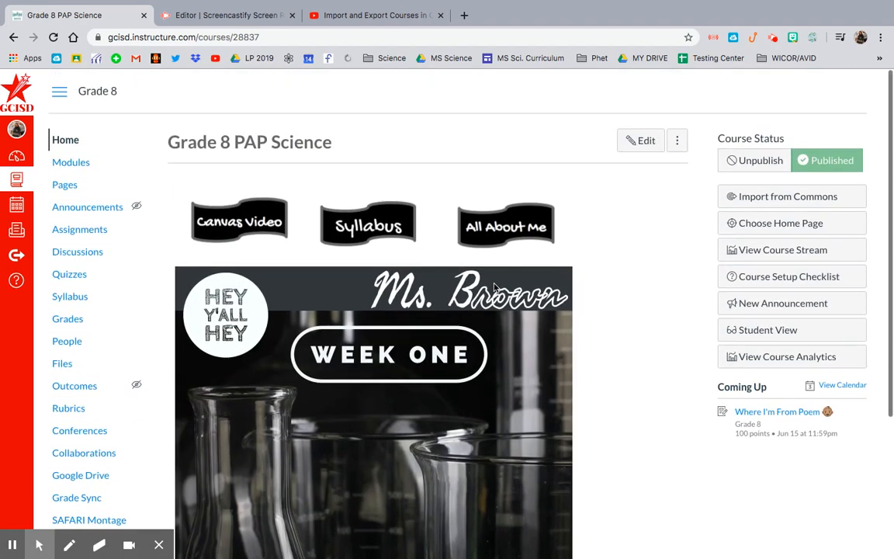
# Step: Find the imported Icebreaker! assignment in the assignments list, read through its discussion page and return to the list
pyautogui.click(95, 229)
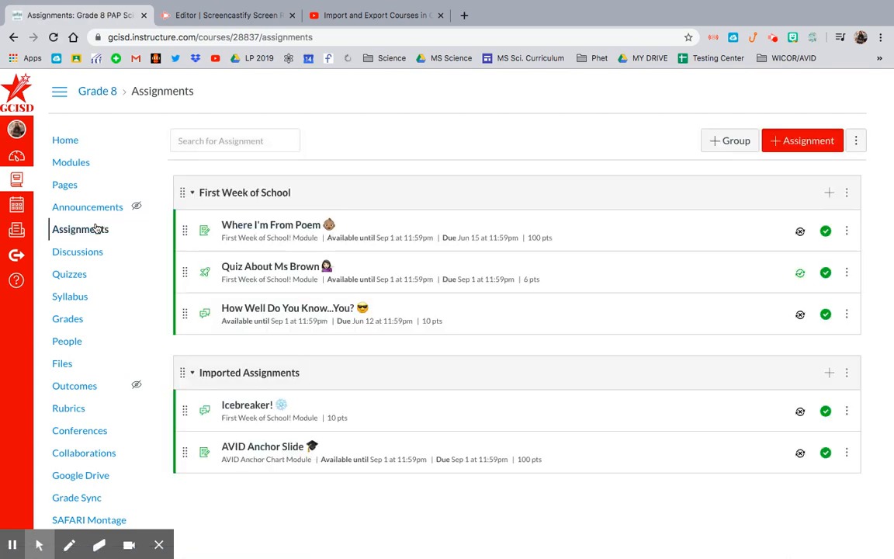
pyautogui.scroll(-2, 492, 372)
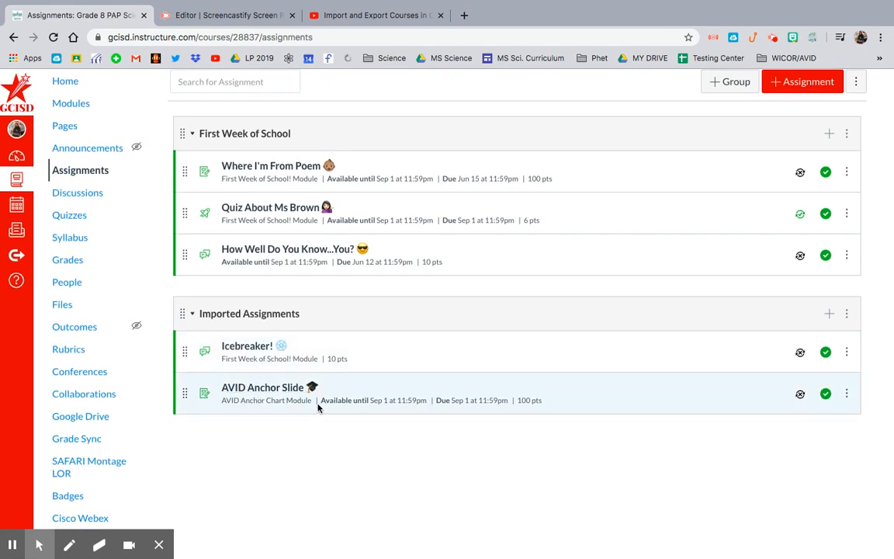
pyautogui.click(247, 346)
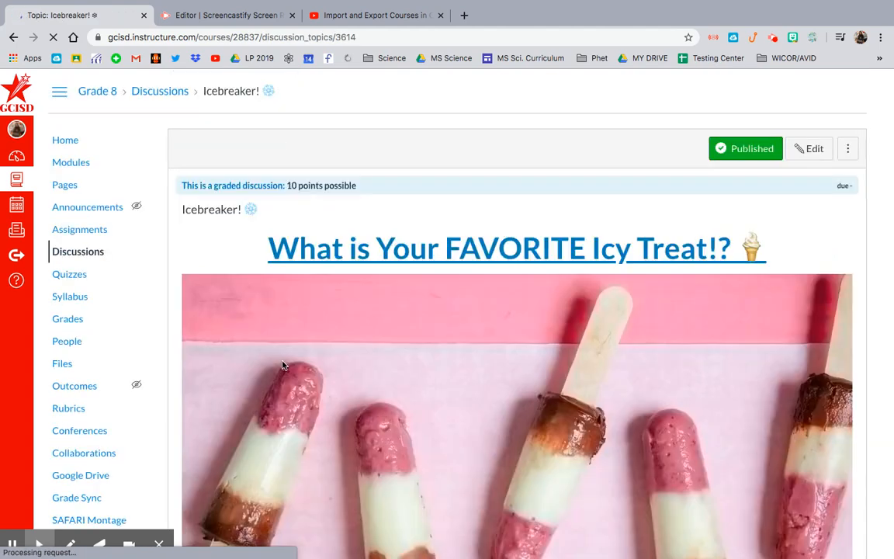
pyautogui.scroll(-4, 432, 361)
pyautogui.scroll(-5, 432, 361)
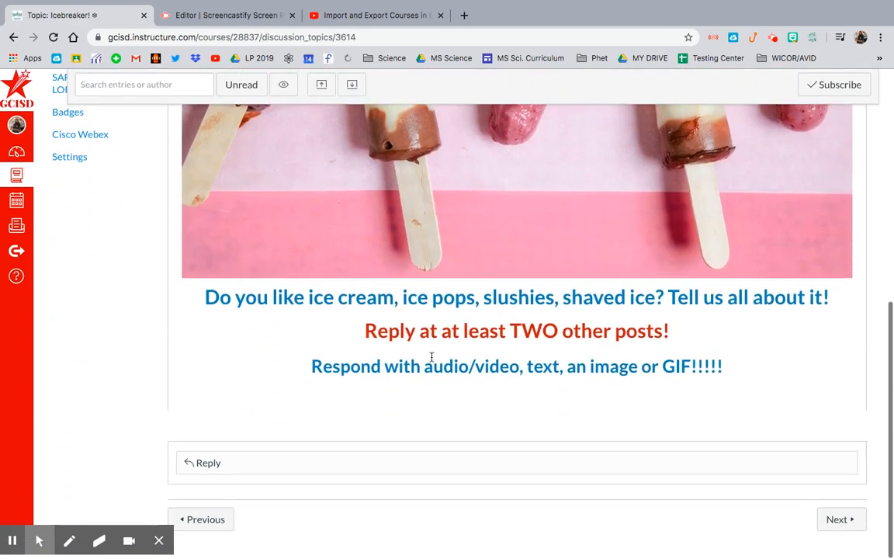
pyautogui.scroll(10, 433, 361)
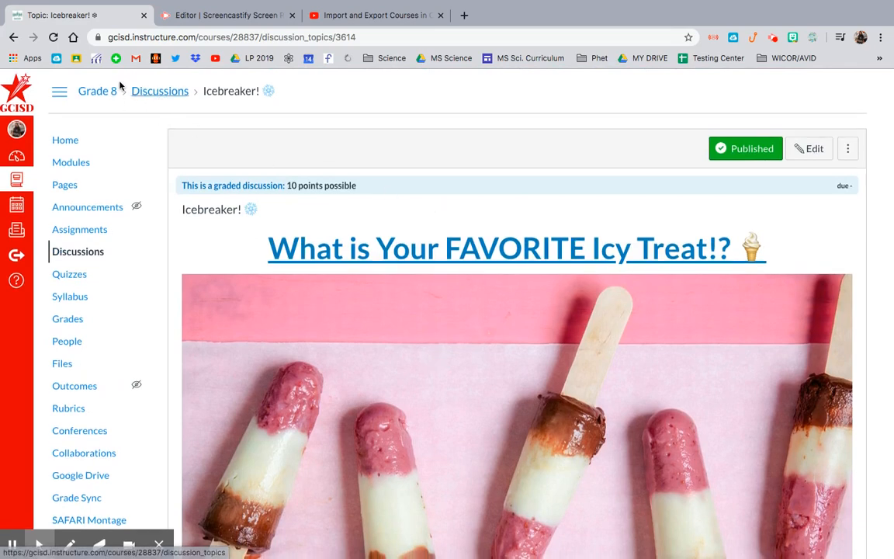
pyautogui.click(14, 36)
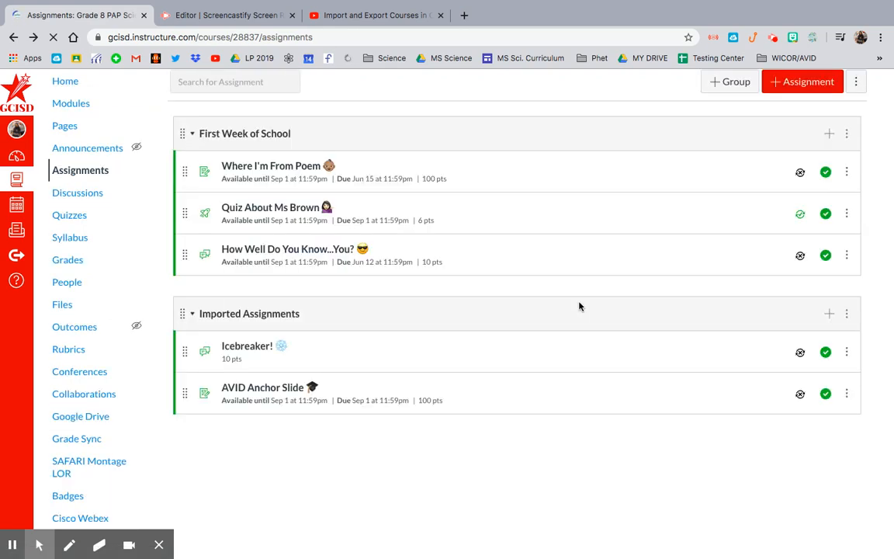
pyautogui.scroll(-1, 404, 194)
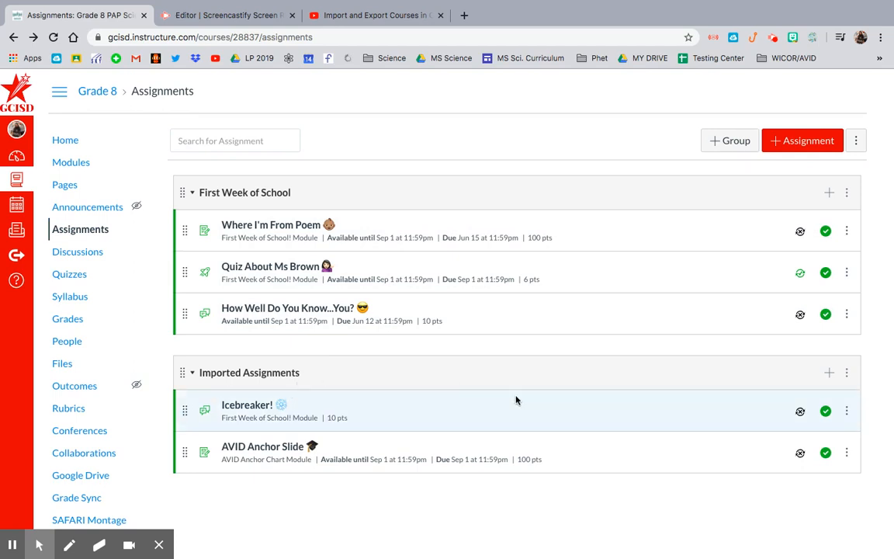
# Step: Add an assignment group named Space Holder and move the Icebreaker! assignment into it
pyautogui.click(738, 143)
pyautogui.click(483, 302)
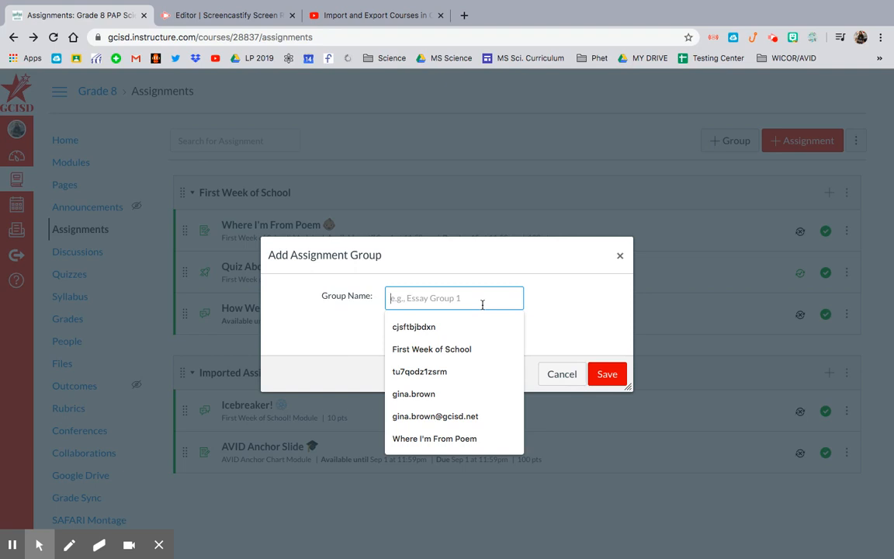
pyautogui.write('Space Holder')
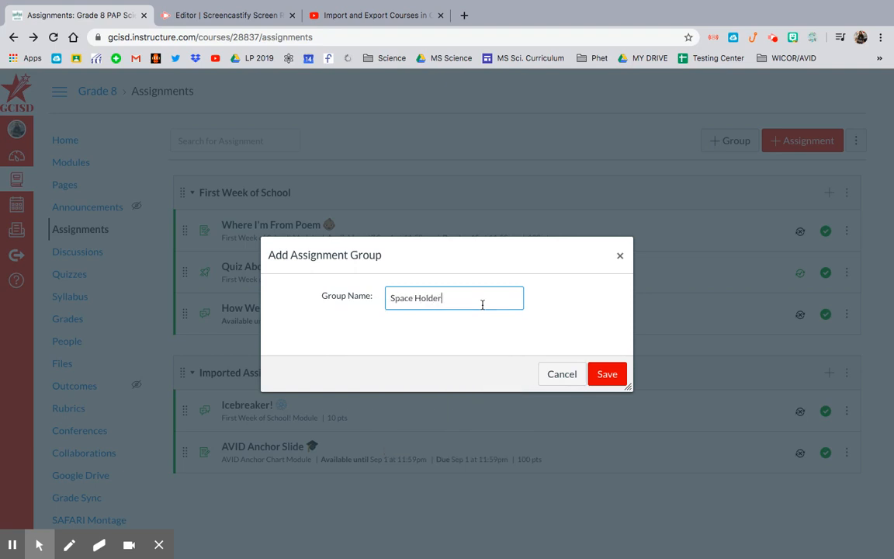
pyautogui.click(607, 374)
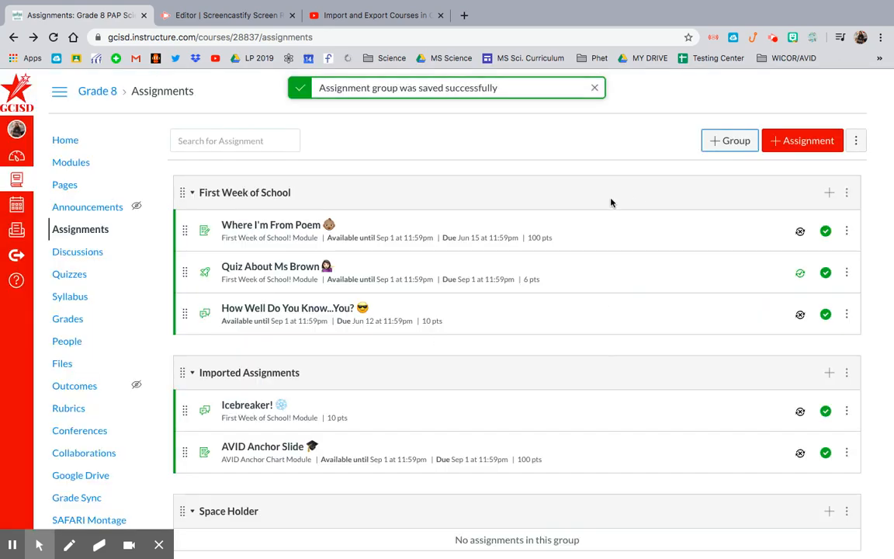
pyautogui.scroll(-2, 194, 508)
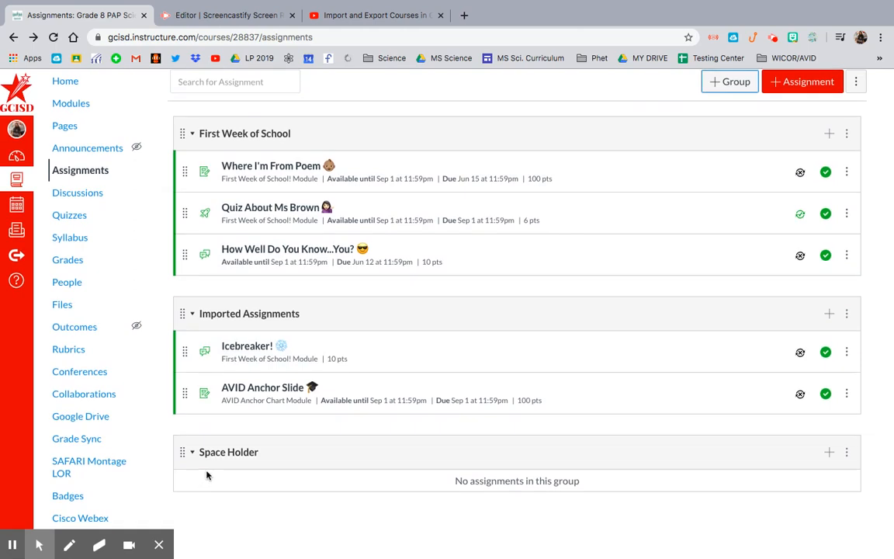
pyautogui.moveTo(278, 345); pyautogui.dragTo(299, 451)
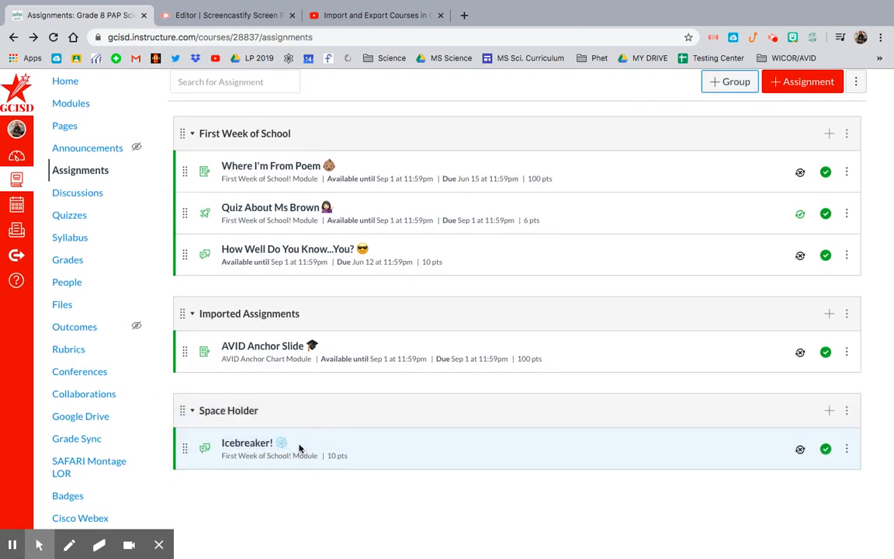
# Step: Unpublish the Icebreaker! discussion and check its entry under Space Holder in the assignments list
pyautogui.click(847, 448)
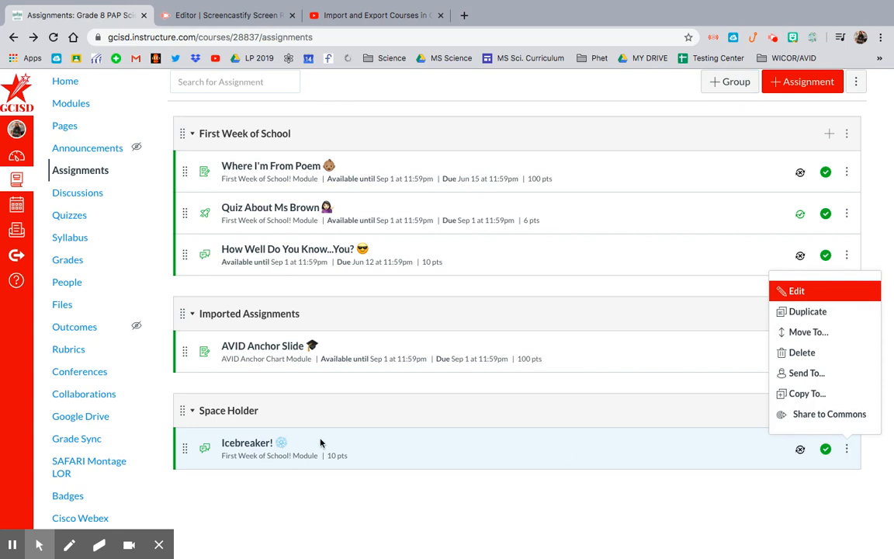
pyautogui.click(248, 442)
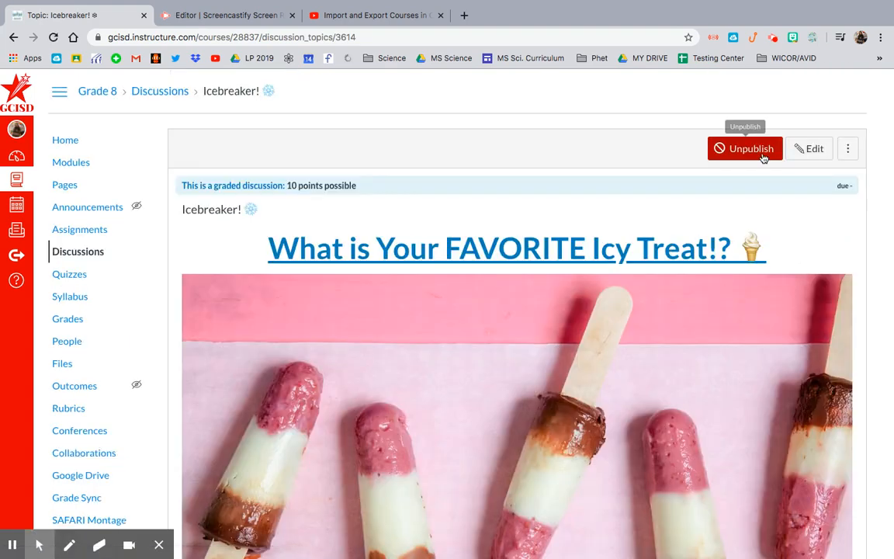
pyautogui.click(764, 157)
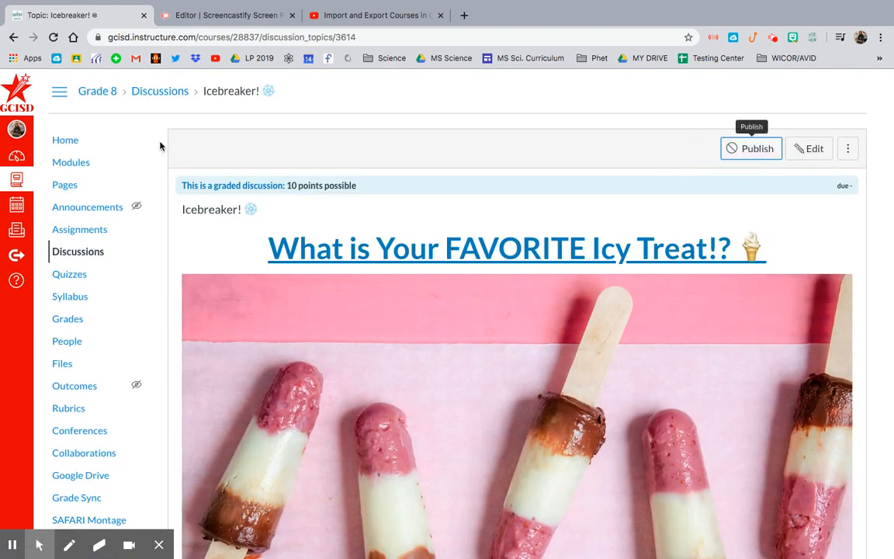
pyautogui.scroll(-7, 277, 175)
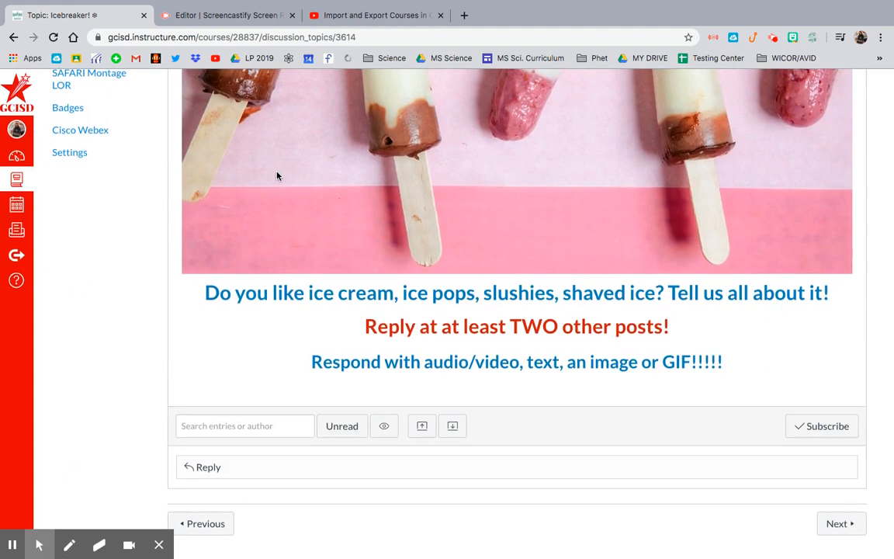
pyautogui.scroll(7, 277, 175)
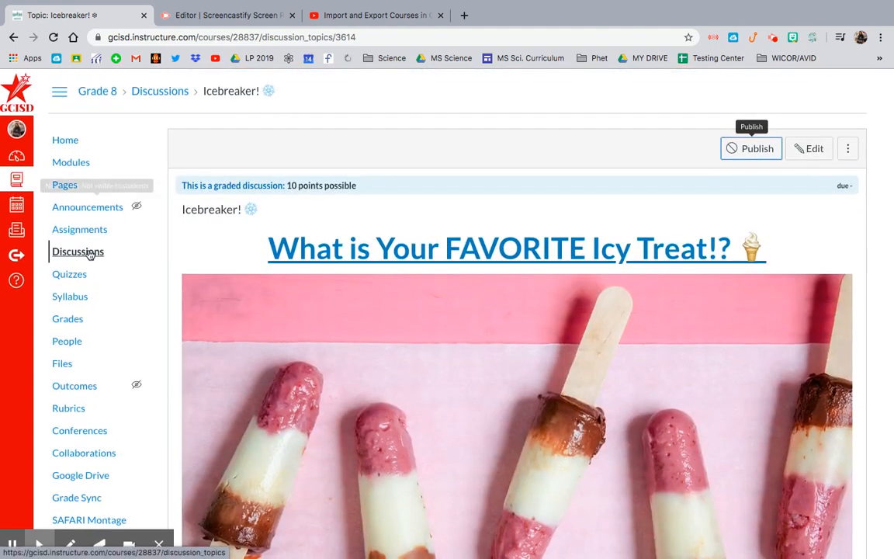
pyautogui.click(83, 234)
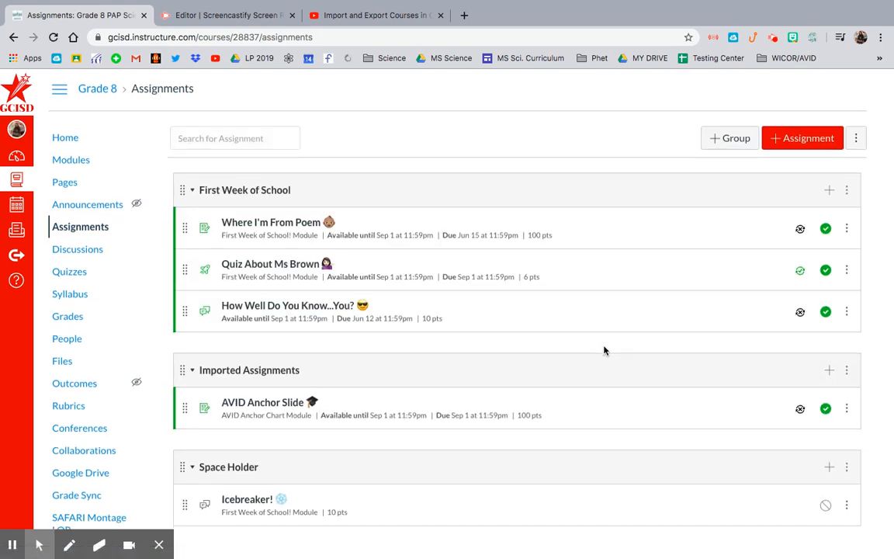
pyautogui.scroll(-2, 266, 425)
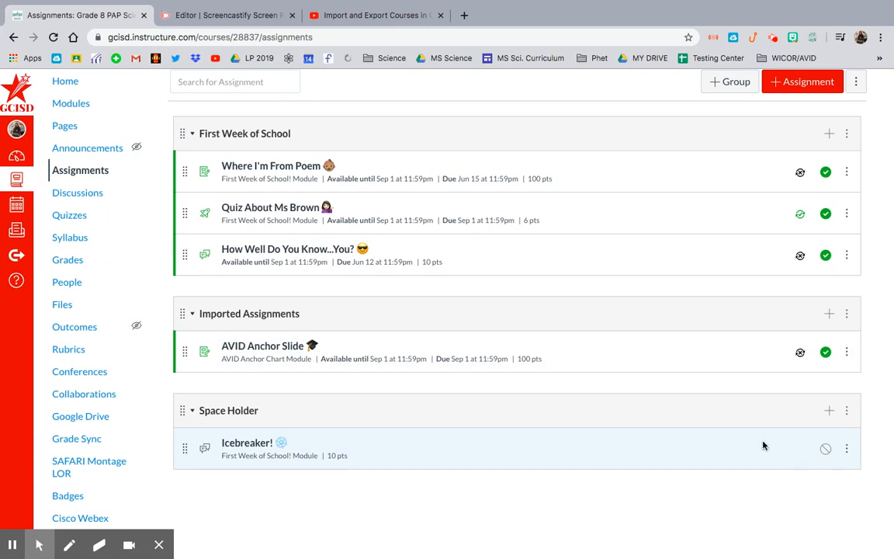
pyautogui.click(773, 38)
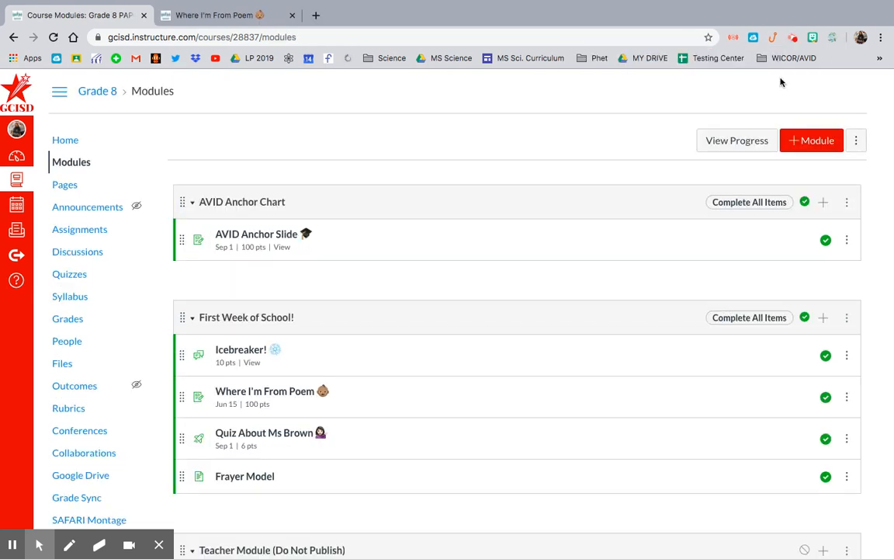
pyautogui.click(792, 39)
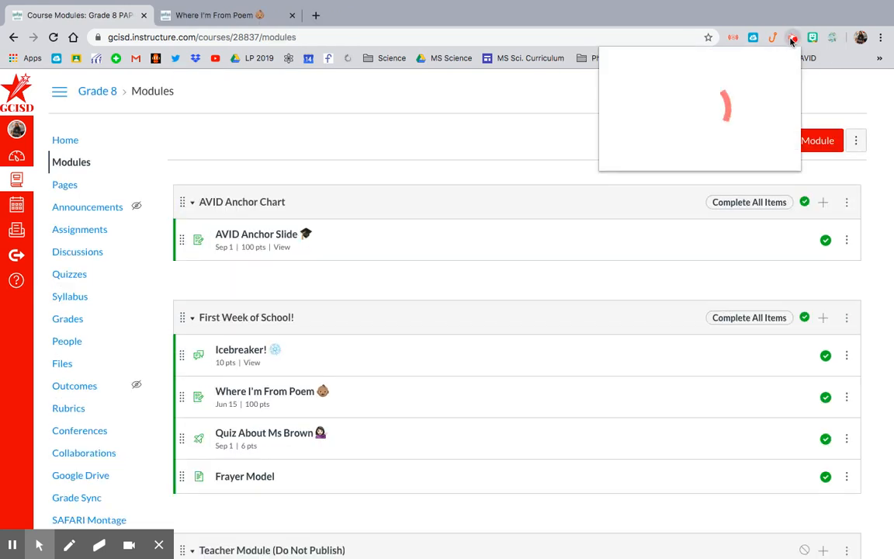